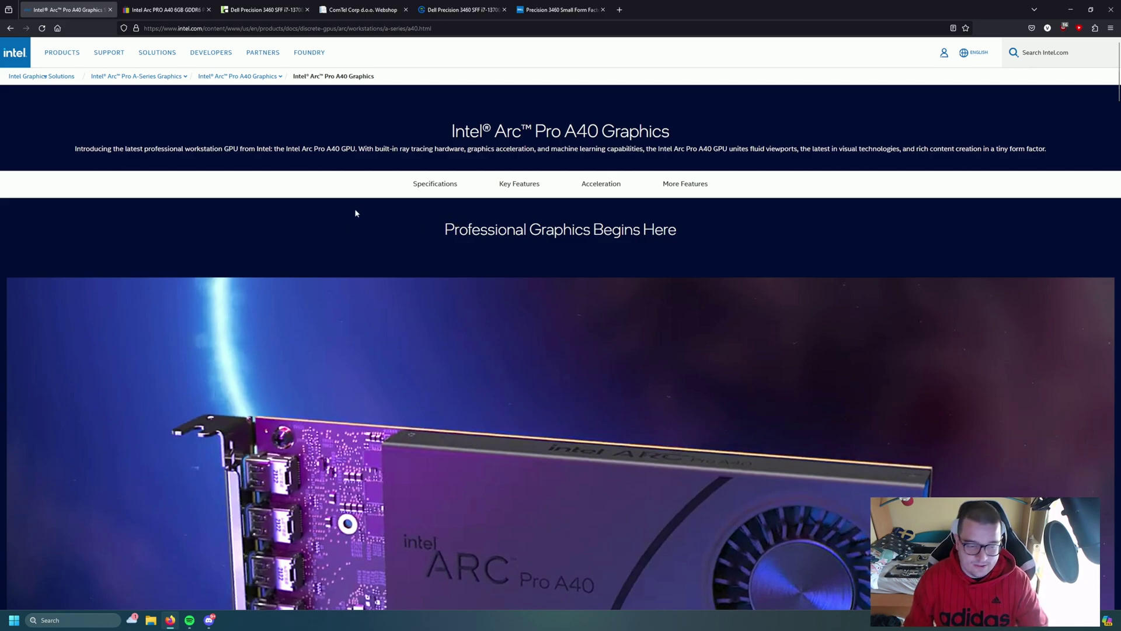
pyautogui.scroll(-2, 354, 213)
pyautogui.scroll(-2, 595, 225)
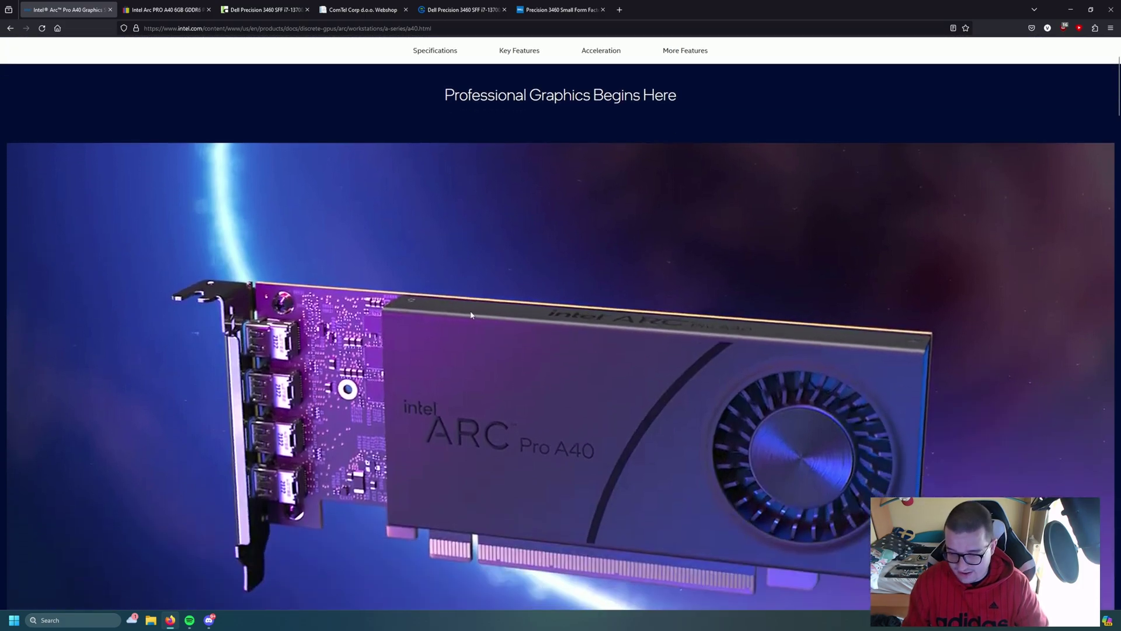
pyautogui.scroll(2, 483, 322)
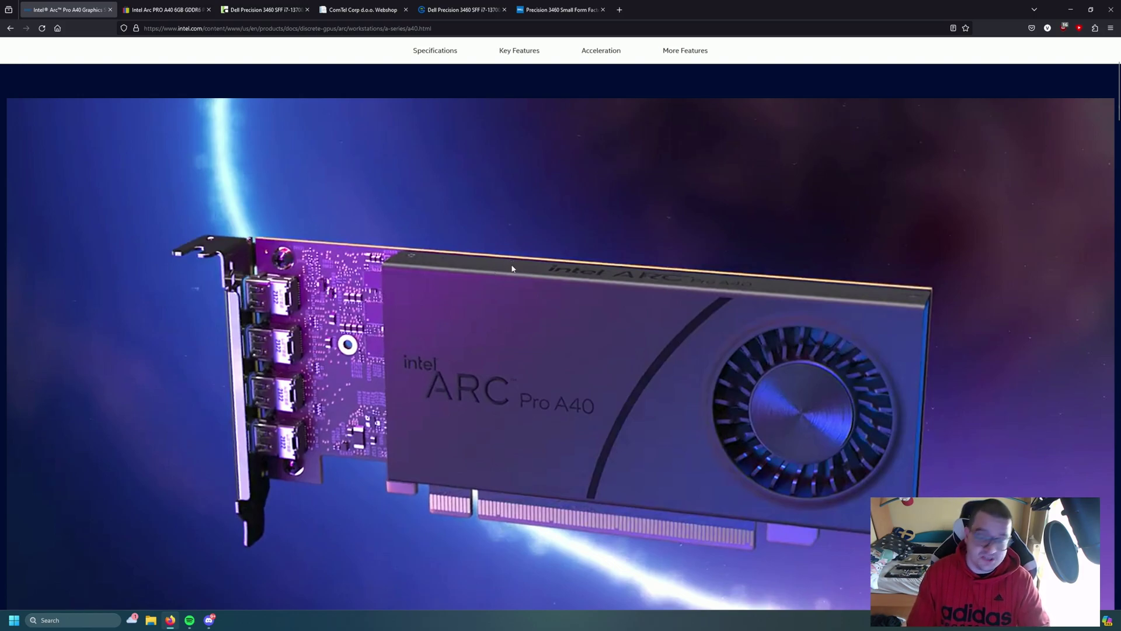
pyautogui.scroll(-3, 509, 272)
pyautogui.scroll(-2, 507, 276)
pyautogui.scroll(2, 508, 275)
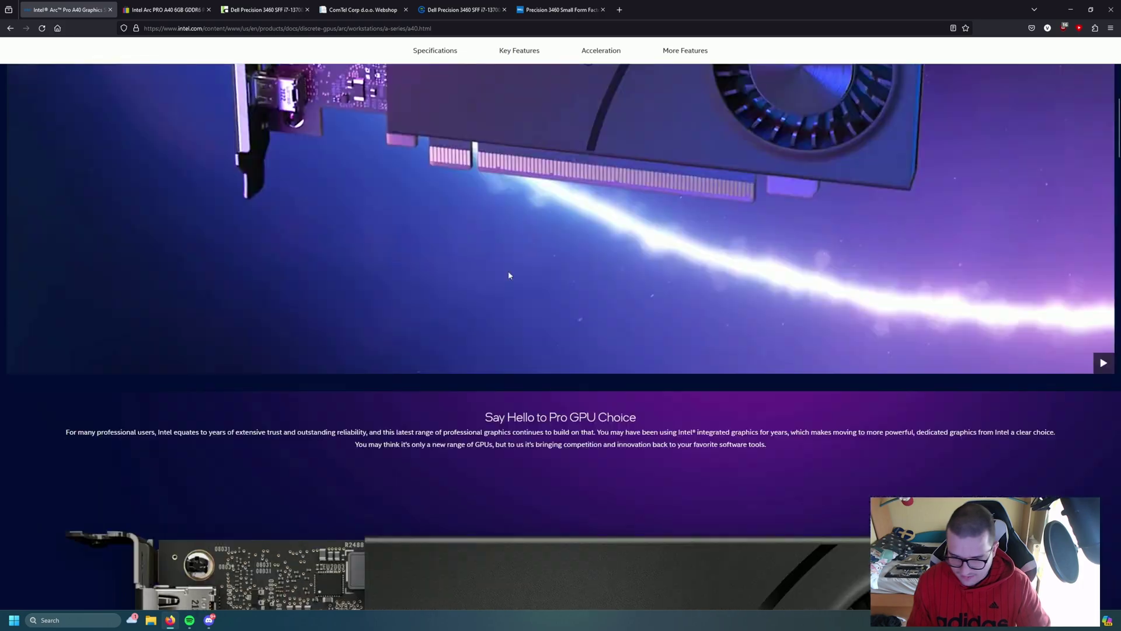
pyautogui.scroll(3, 508, 271)
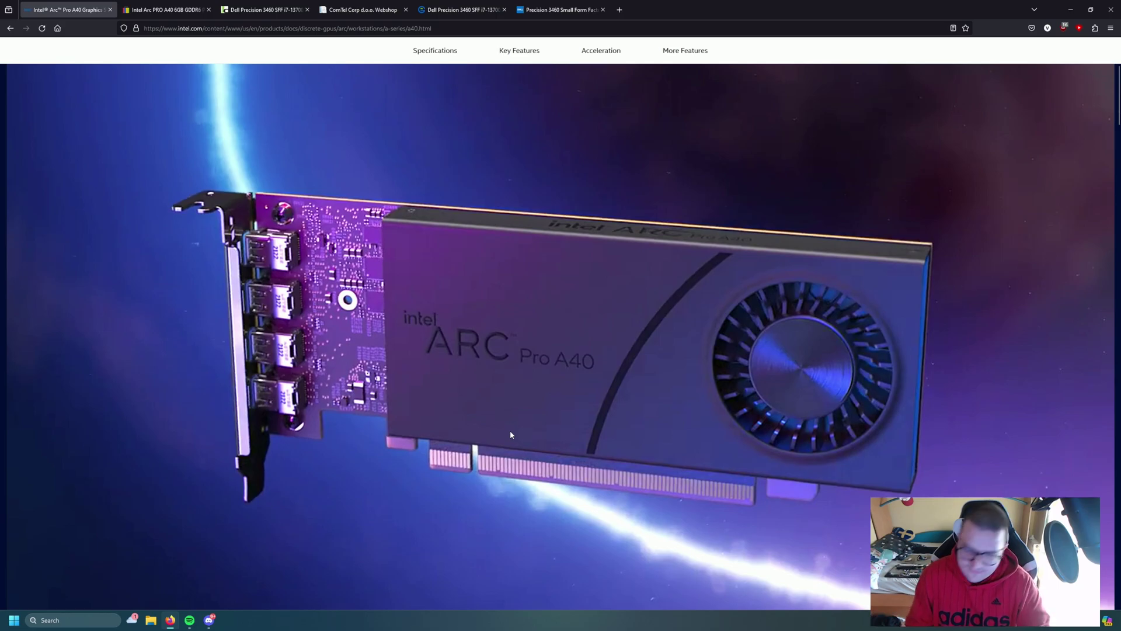
pyautogui.scroll(-2, 509, 434)
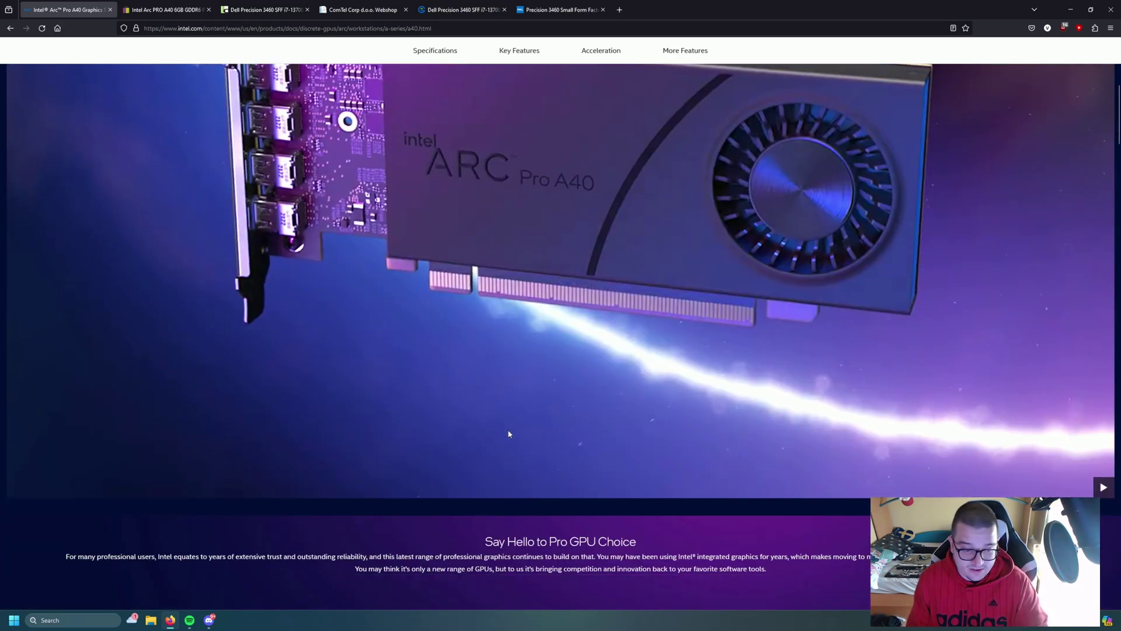
pyautogui.scroll(2, 506, 435)
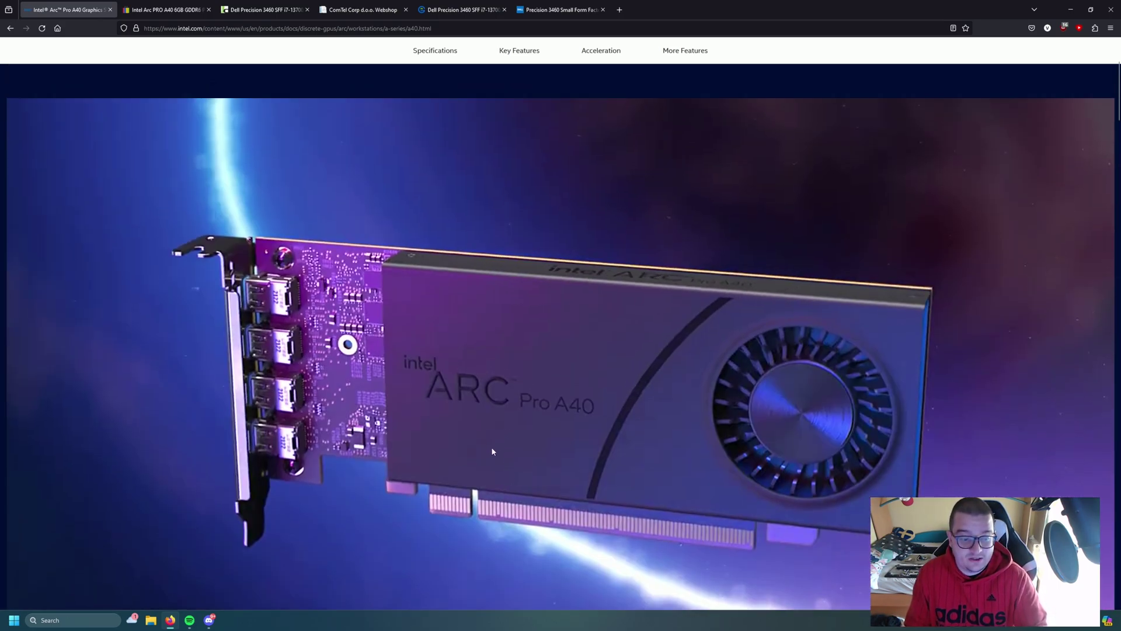
pyautogui.scroll(2, 492, 451)
pyautogui.scroll(-2, 493, 452)
pyautogui.scroll(-3, 493, 451)
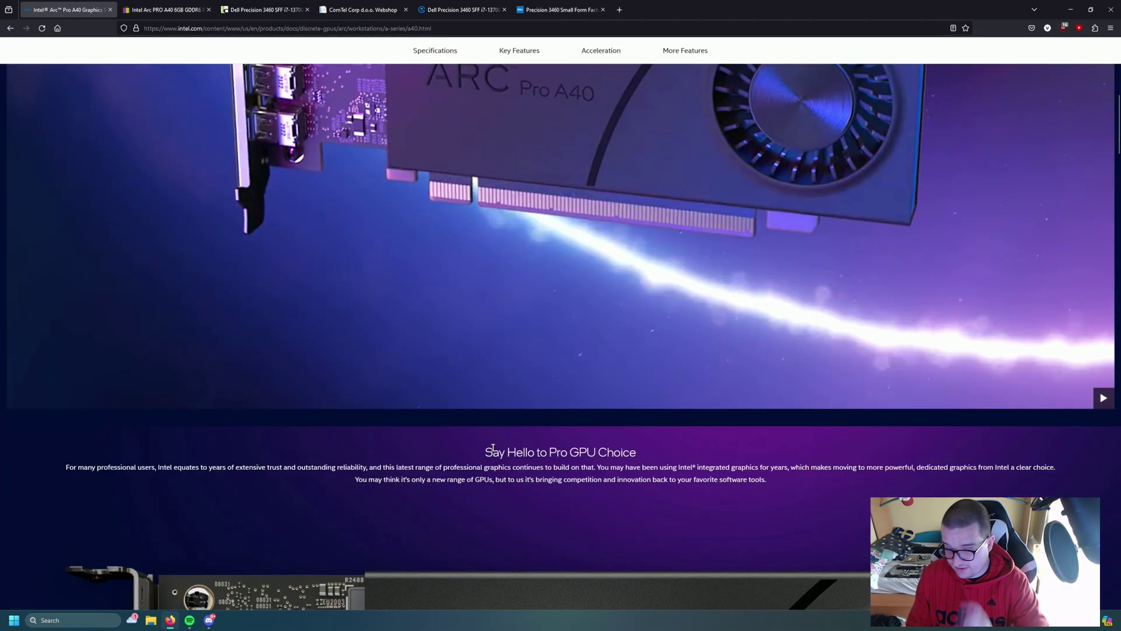
pyautogui.scroll(-3, 493, 450)
pyautogui.scroll(-4, 574, 249)
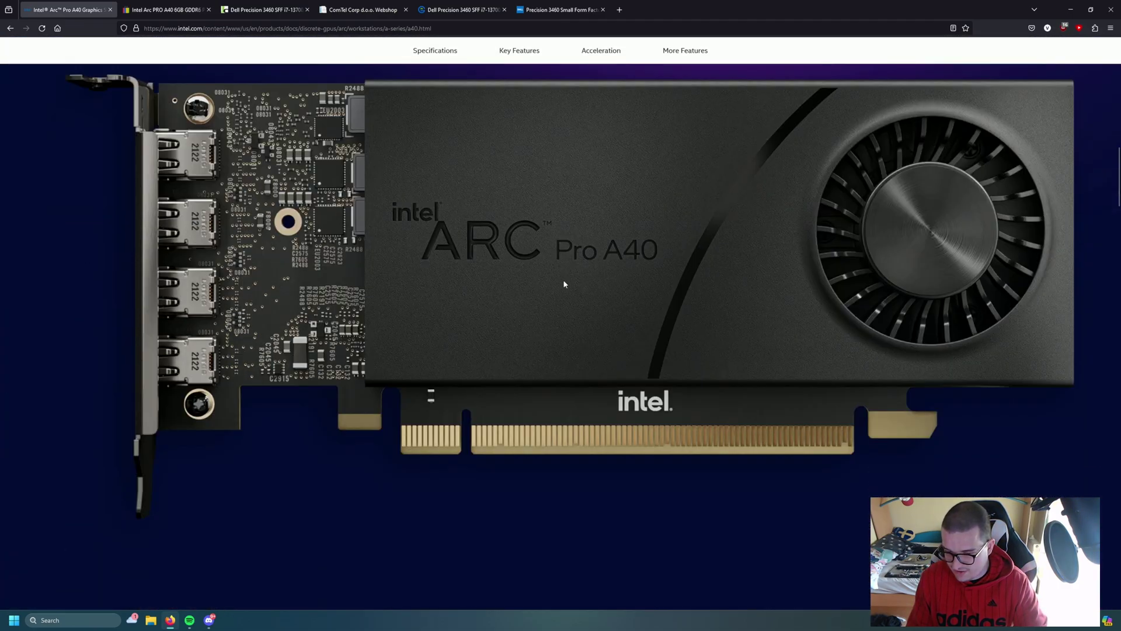
pyautogui.scroll(-3, 563, 280)
pyautogui.scroll(-1, 560, 287)
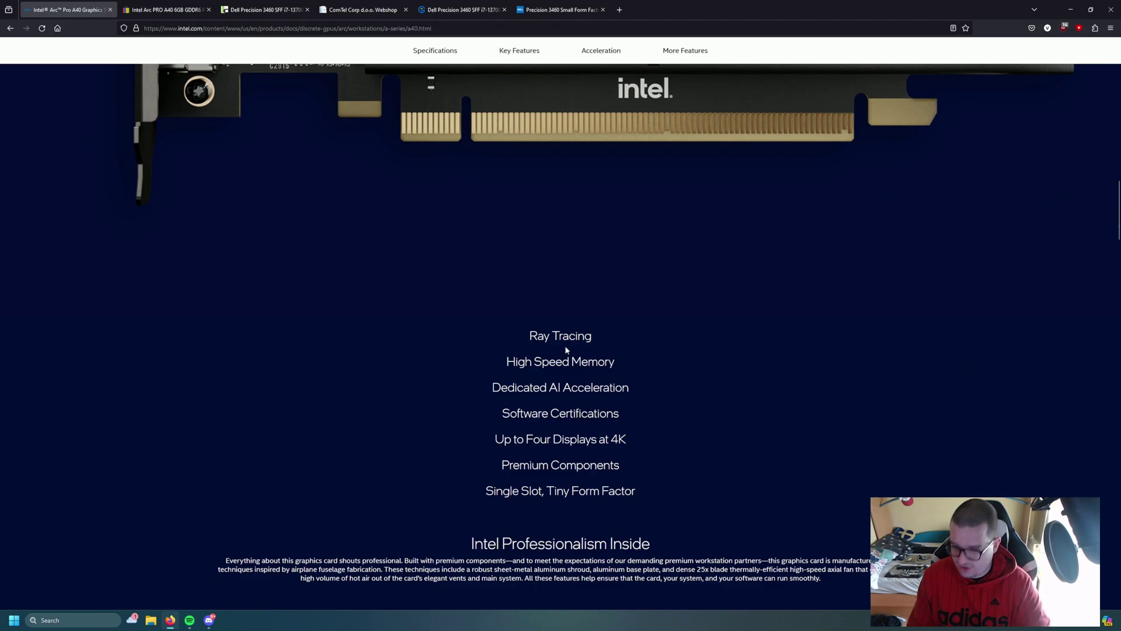
# - Highlight 'Speed' and 'AI' in the A40 feature list, then clear the selection
pyautogui.doubleClick(560, 363)
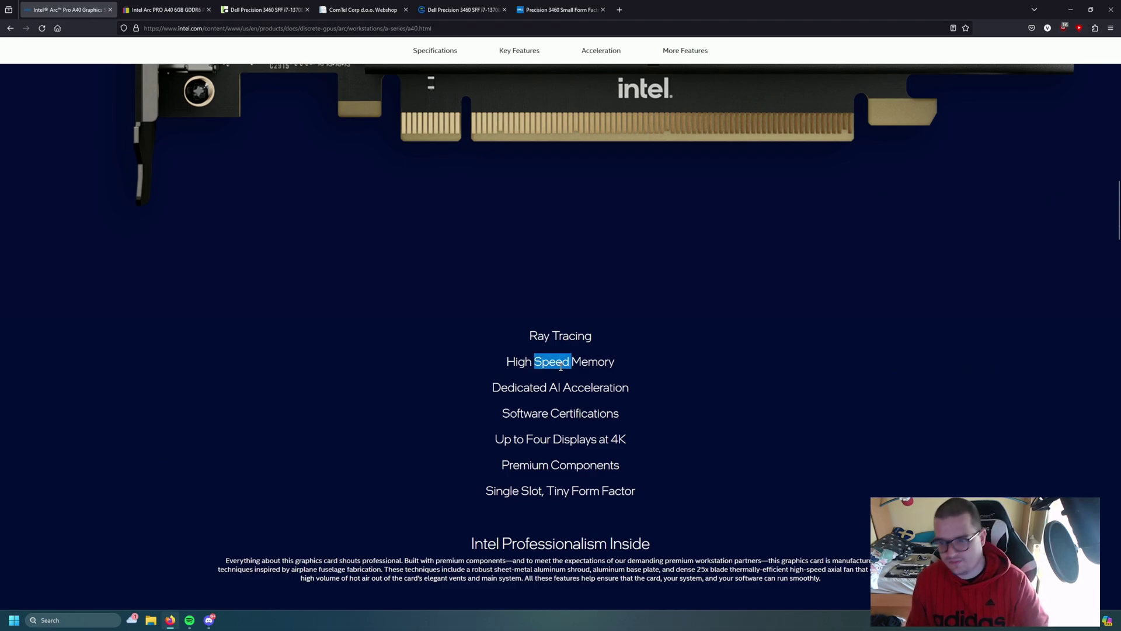
pyautogui.scroll(-1, 596, 362)
pyautogui.doubleClick(554, 343)
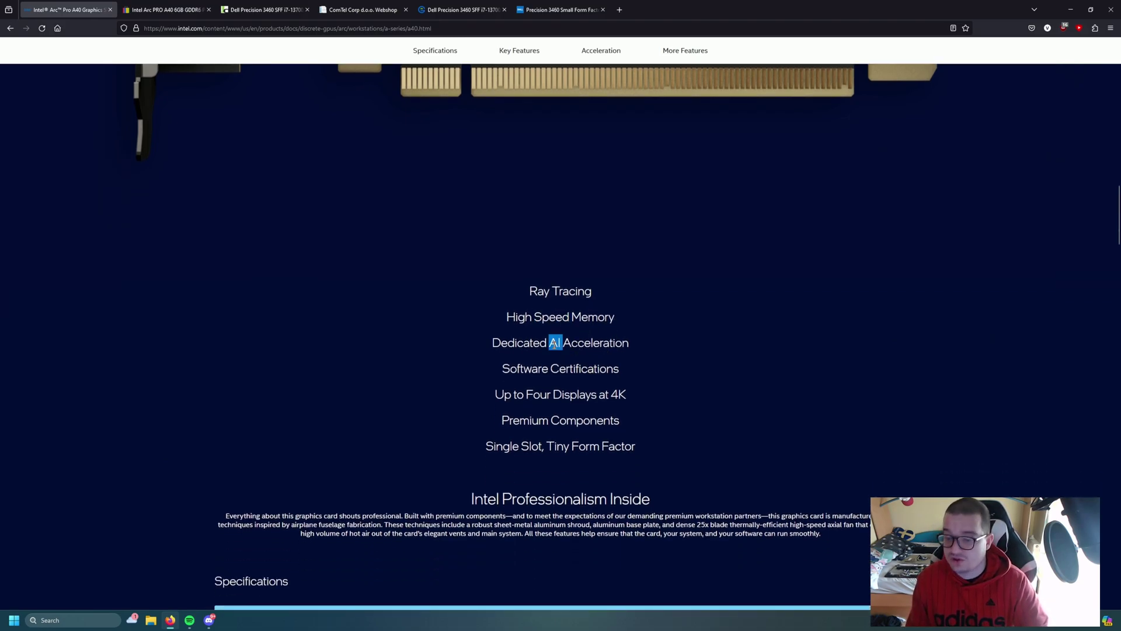
pyautogui.click(575, 348)
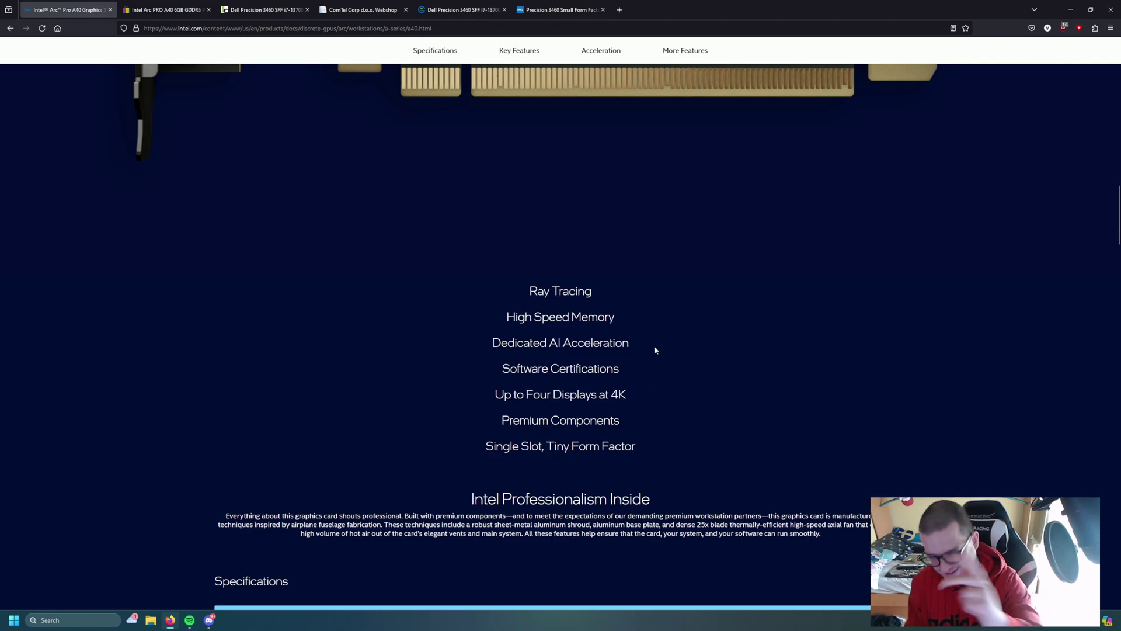
pyautogui.scroll(-3, 668, 330)
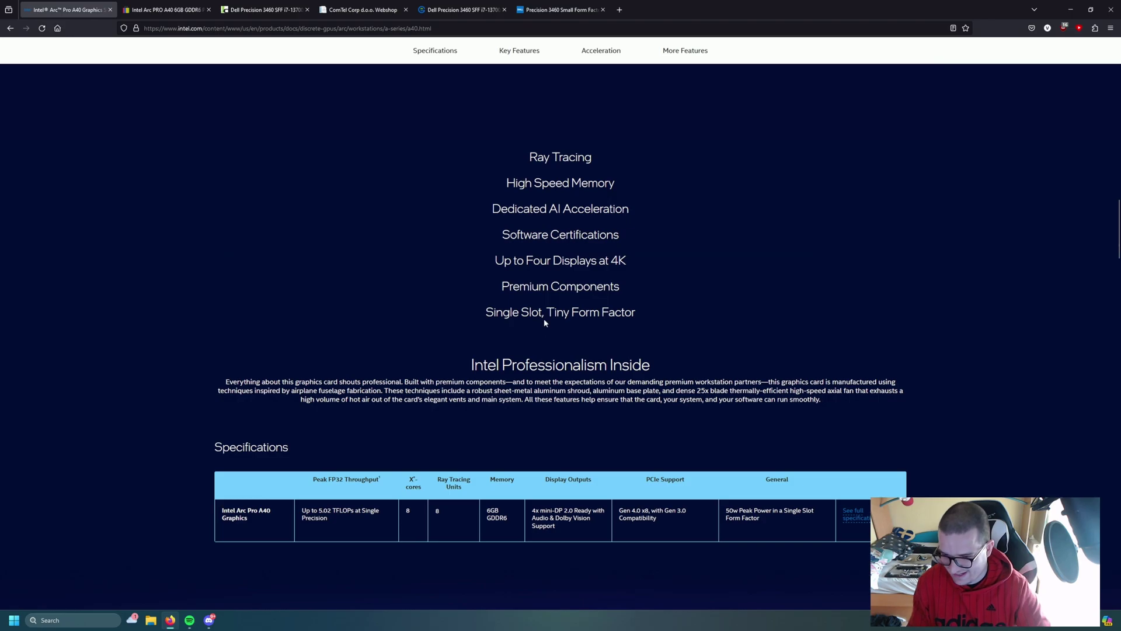
pyautogui.moveTo(530, 311); pyautogui.dragTo(486, 312)
# - Highlight the display outputs specification and the x8 PCIe Support value
pyautogui.click(574, 312)
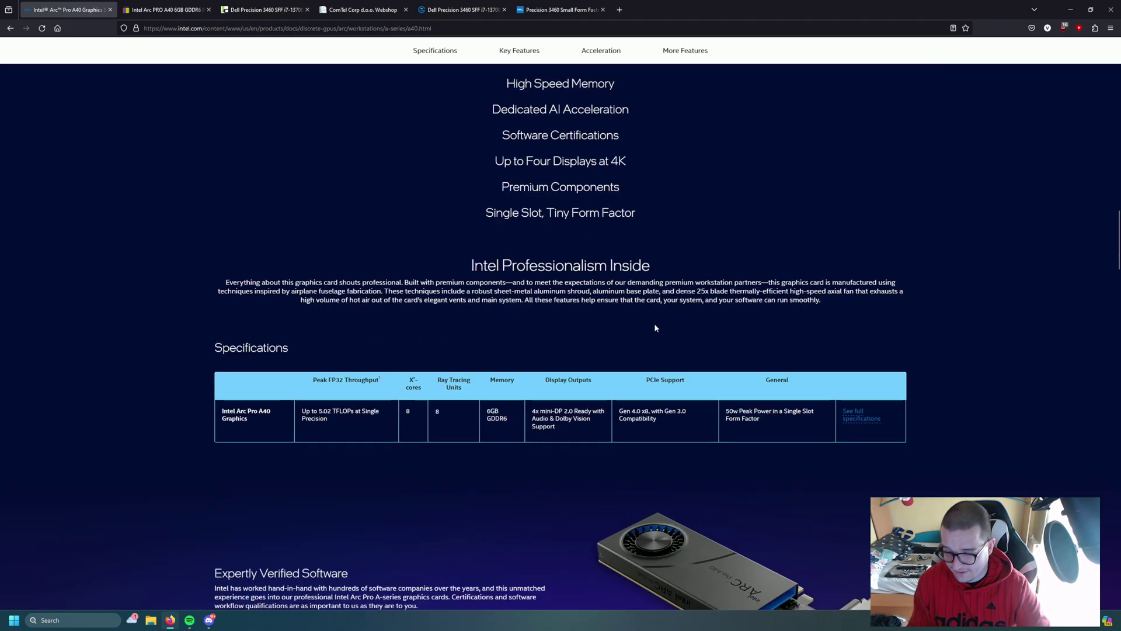
pyautogui.scroll(-1, 654, 329)
pyautogui.moveTo(328, 384); pyautogui.dragTo(307, 391)
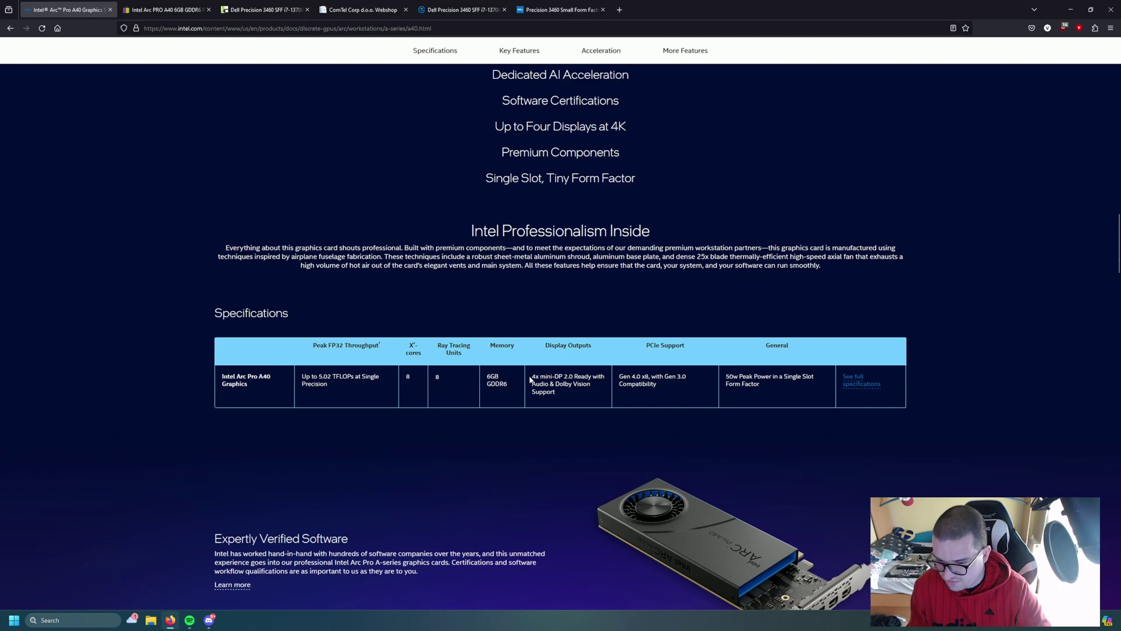
pyautogui.moveTo(530, 379); pyautogui.dragTo(559, 378)
pyautogui.click(591, 378)
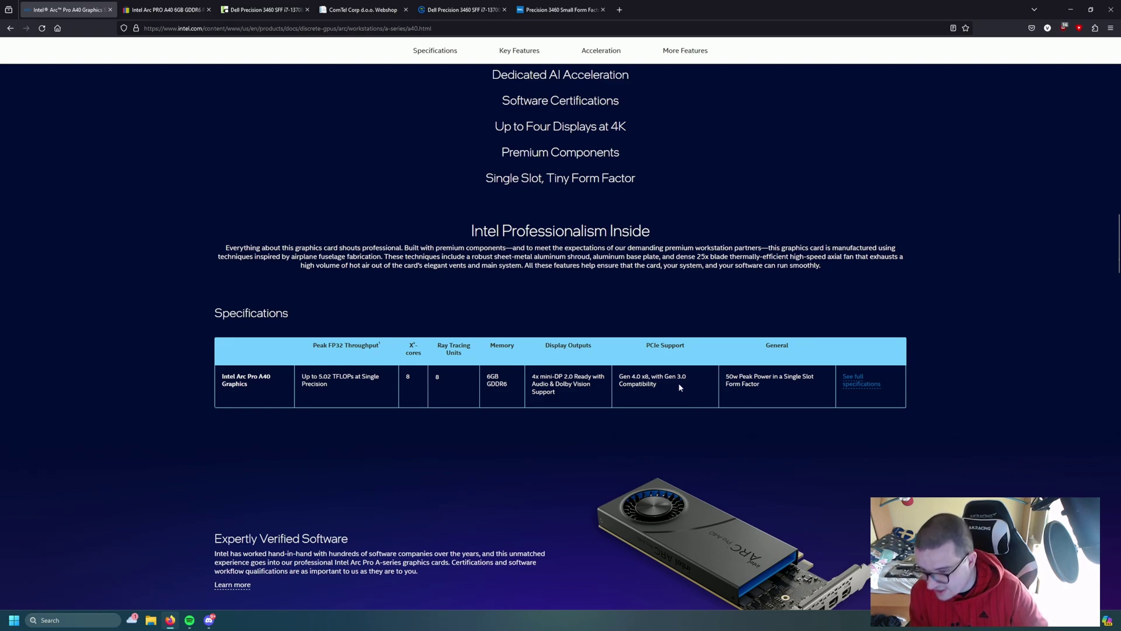
pyautogui.doubleClick(647, 376)
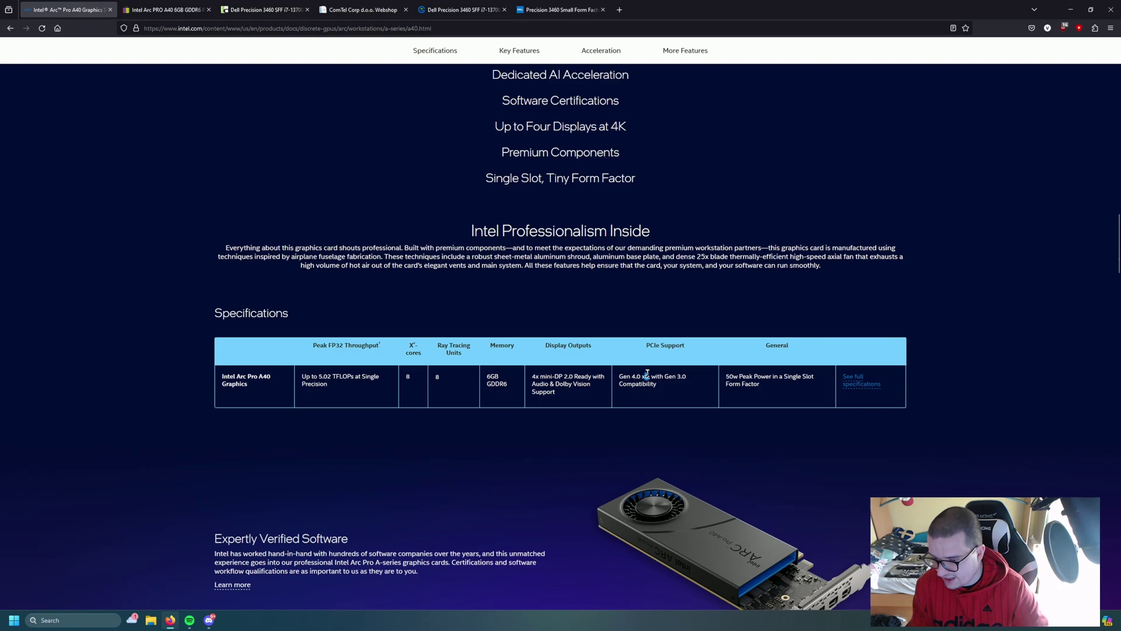
pyautogui.click(705, 385)
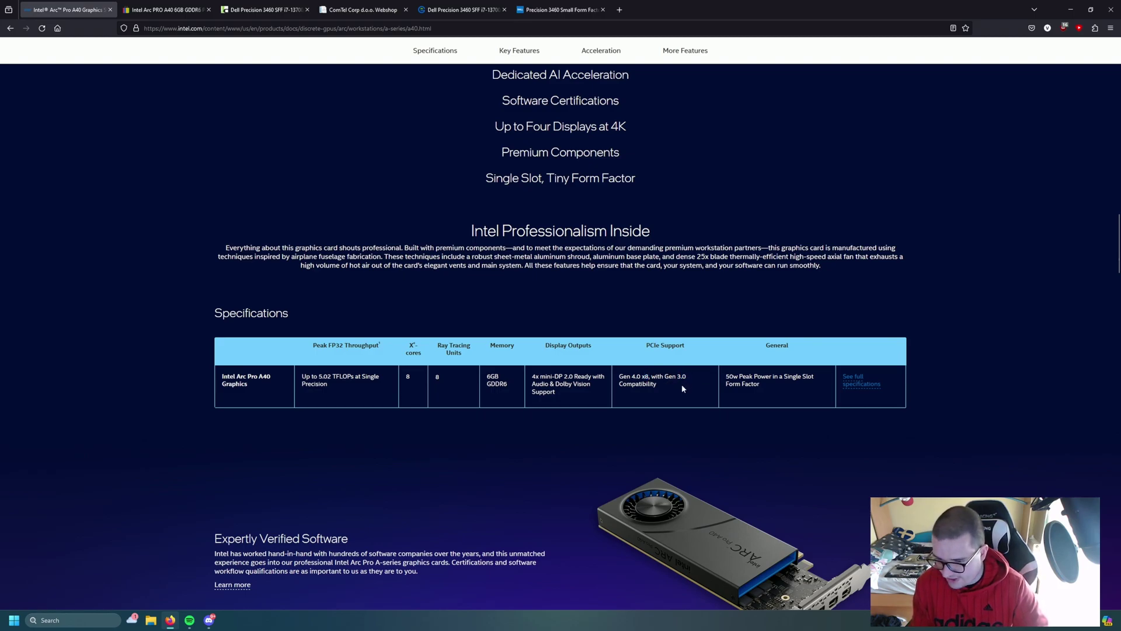
# - Highlight PCIe Support cell text and the 50w Peak power value, then deselect
pyautogui.moveTo(682, 384); pyautogui.dragTo(615, 379)
pyautogui.click(681, 382)
pyautogui.click(619, 379)
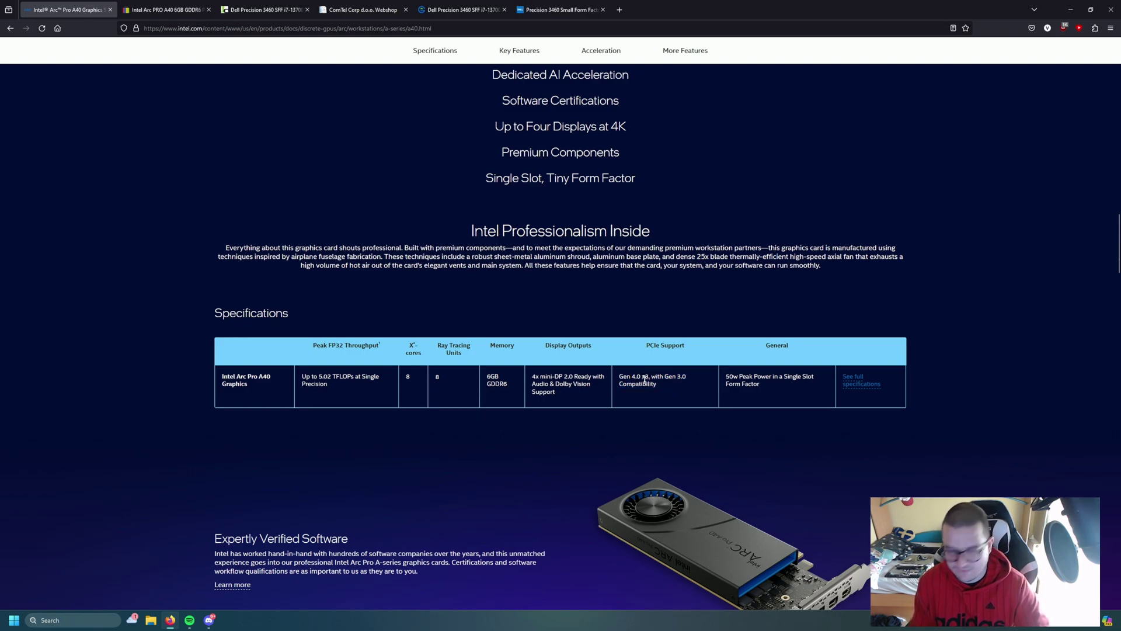
pyautogui.moveTo(726, 378); pyautogui.dragTo(756, 378)
pyautogui.click(755, 378)
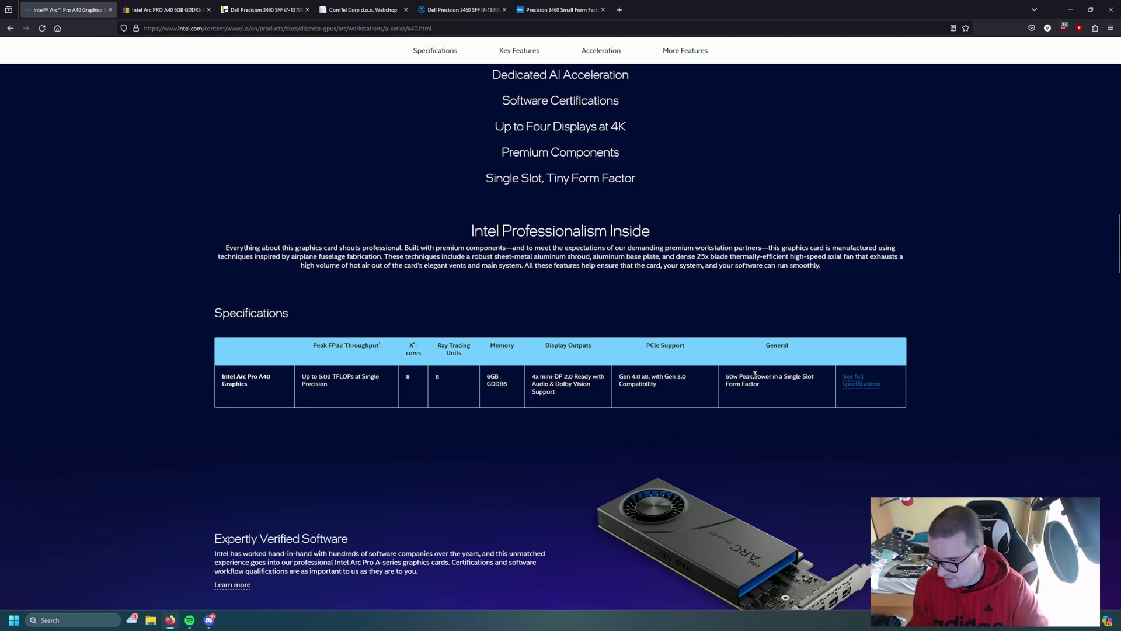
pyautogui.scroll(-3, 755, 375)
pyautogui.scroll(-4, 640, 405)
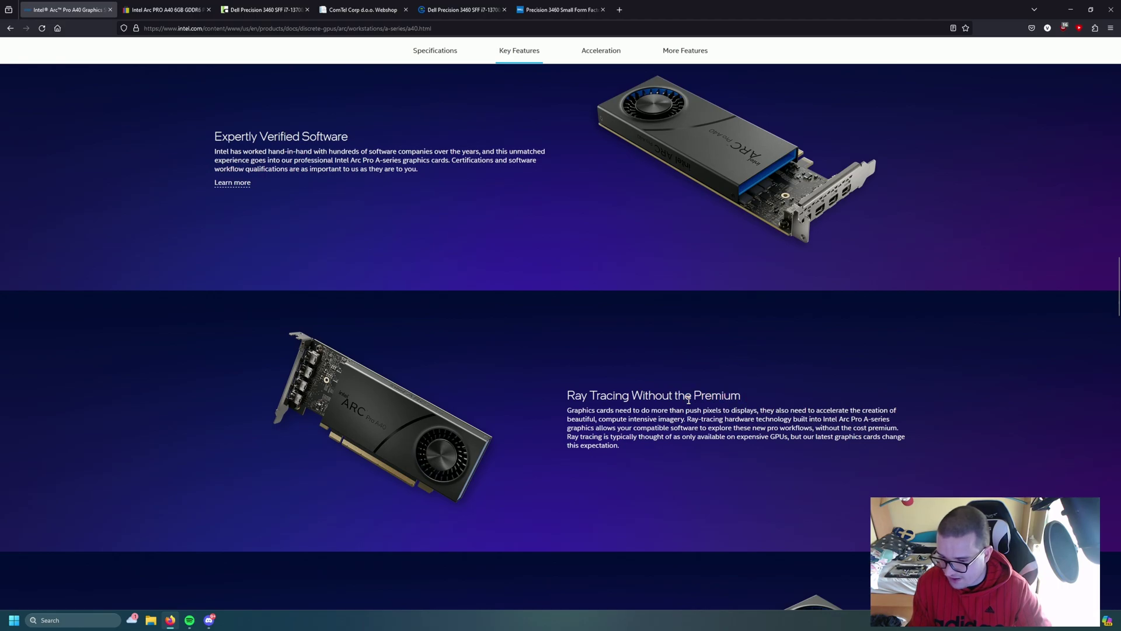
pyautogui.scroll(-2, 732, 410)
pyautogui.scroll(-1, 579, 330)
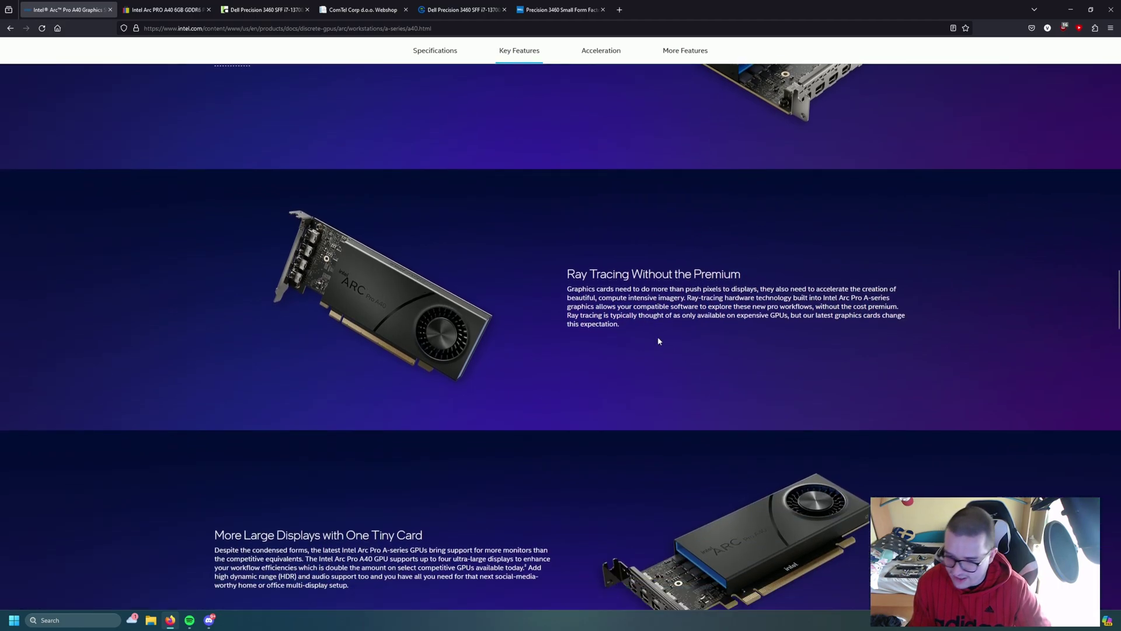
pyautogui.scroll(-2, 648, 307)
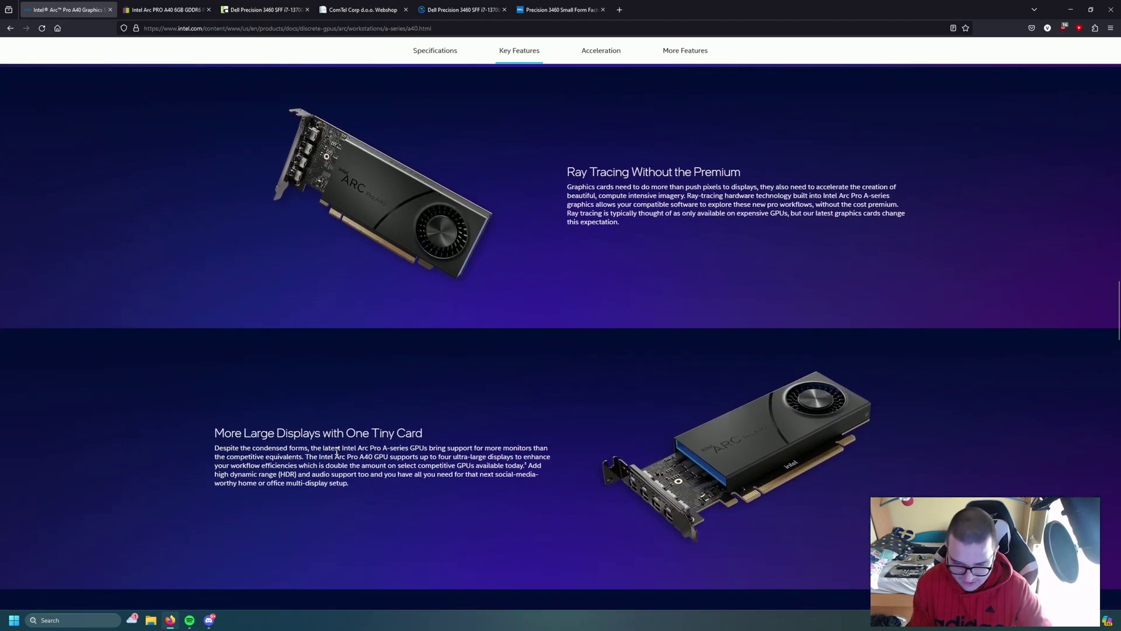
pyautogui.scroll(-4, 474, 451)
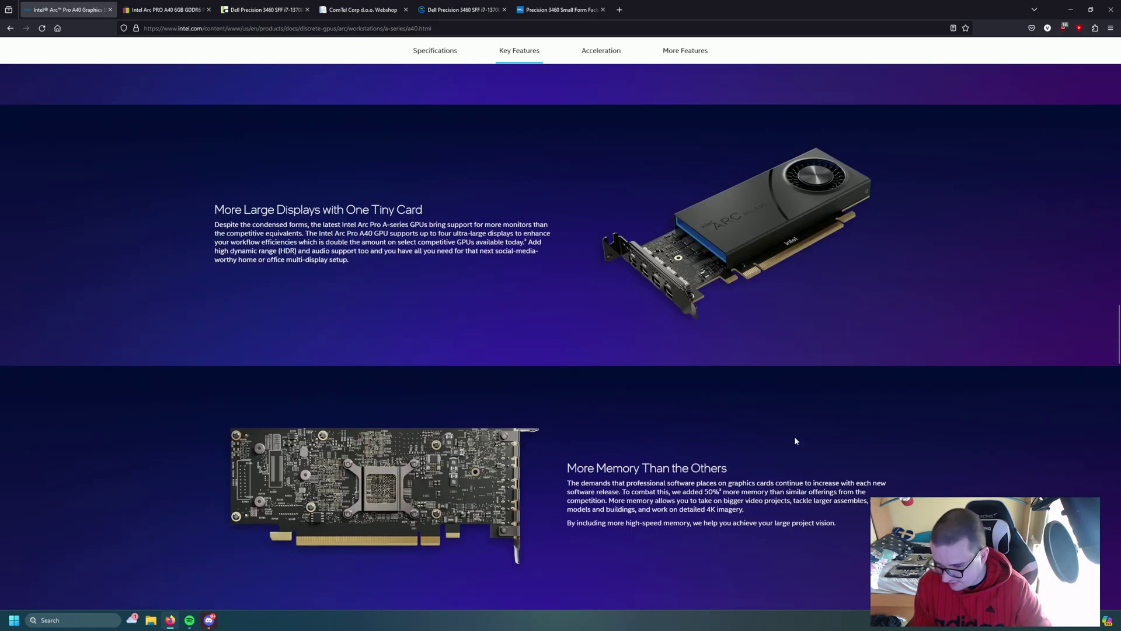
pyautogui.scroll(-4, 543, 436)
pyautogui.scroll(-5, 553, 425)
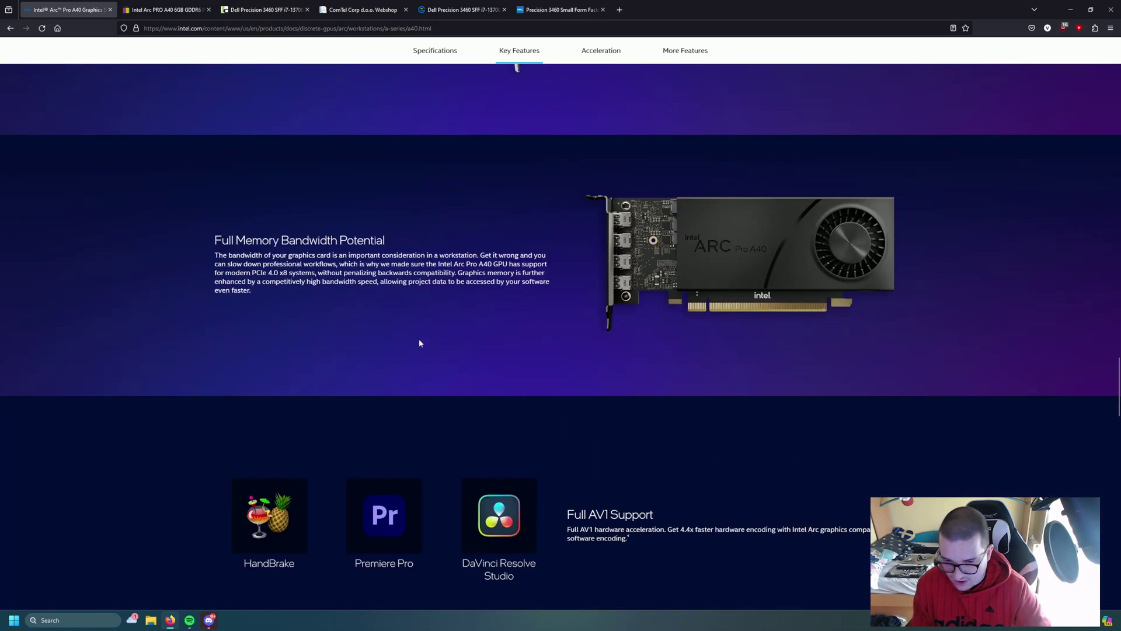
pyautogui.scroll(-1, 555, 363)
pyautogui.scroll(-2, 556, 362)
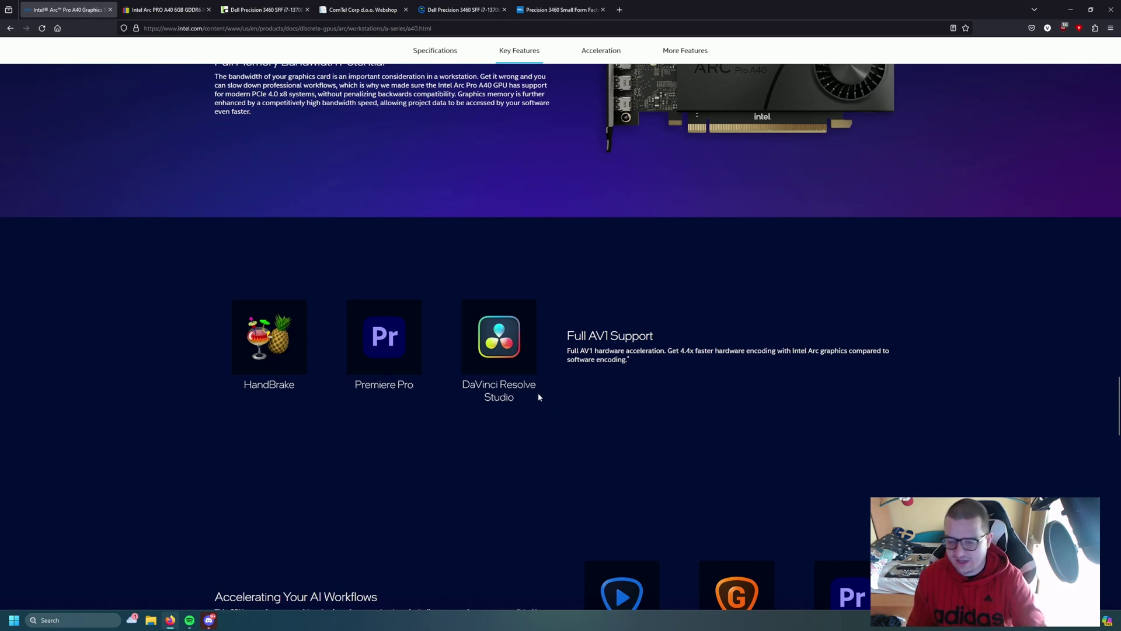
# - Highlight 'AV1' in the Full AV1 Support heading, then clear it
pyautogui.doubleClick(599, 337)
pyautogui.click(599, 335)
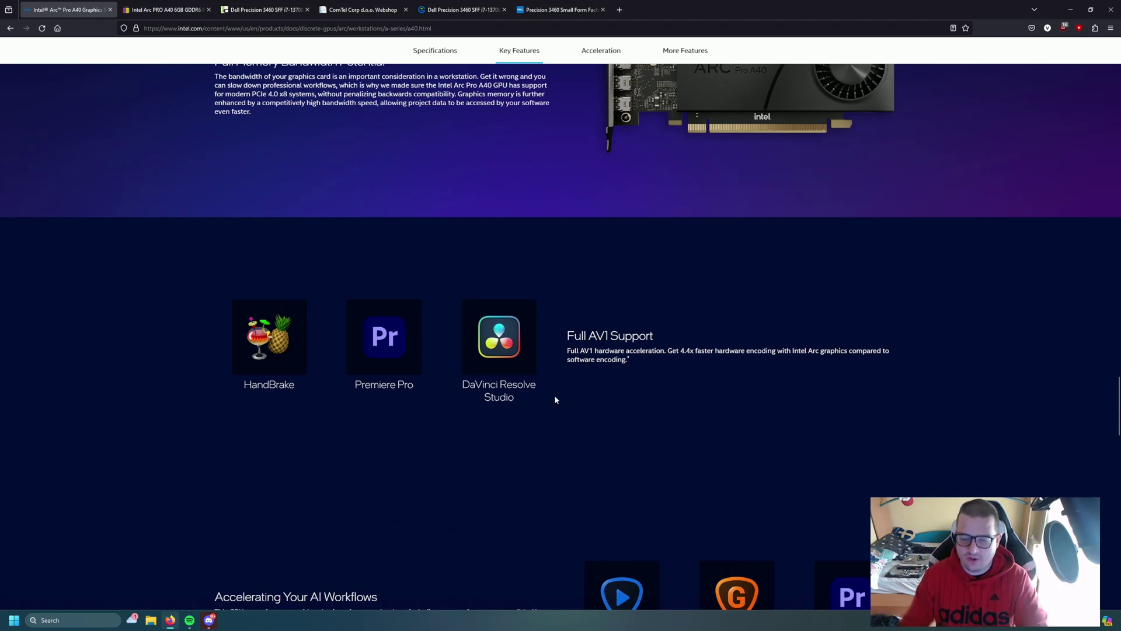
pyautogui.scroll(-3, 381, 371)
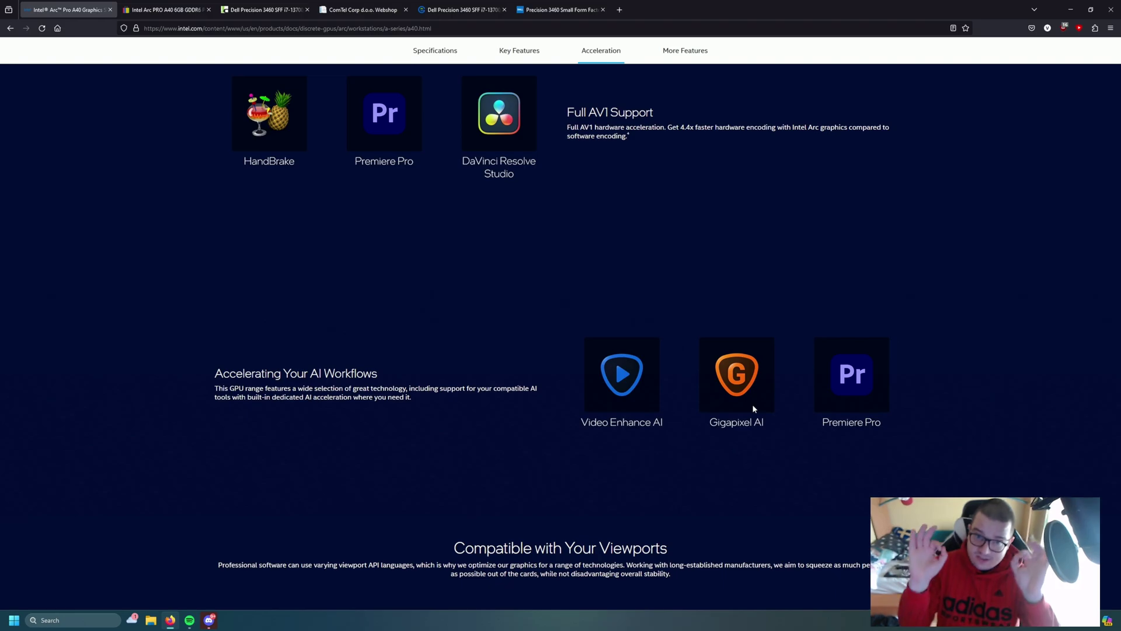
pyautogui.scroll(-2, 537, 329)
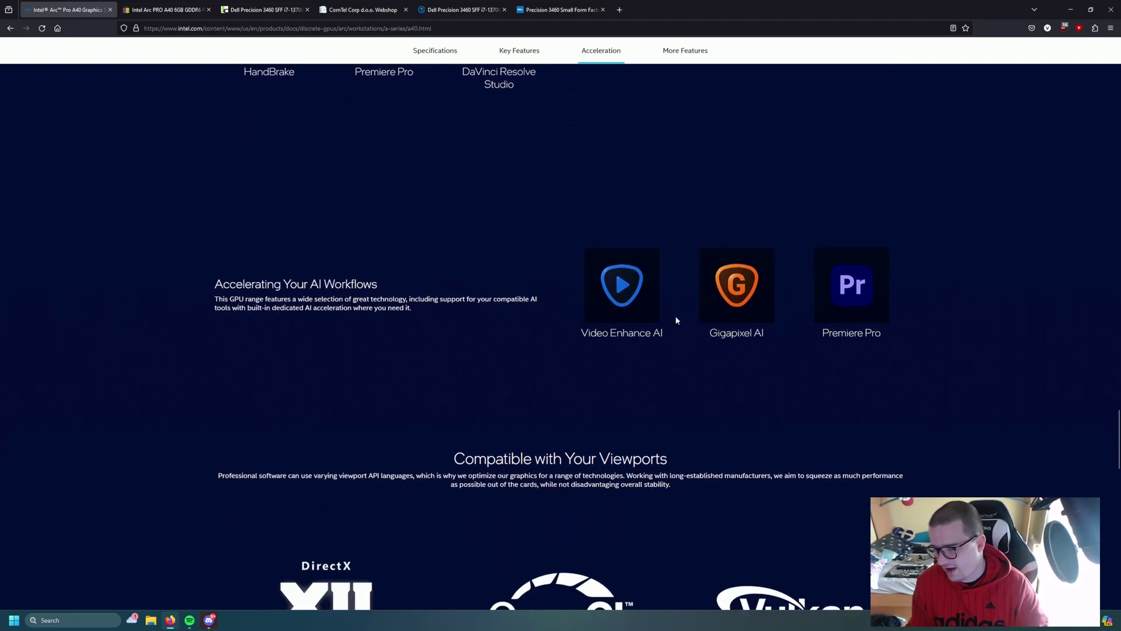
pyautogui.scroll(-4, 955, 272)
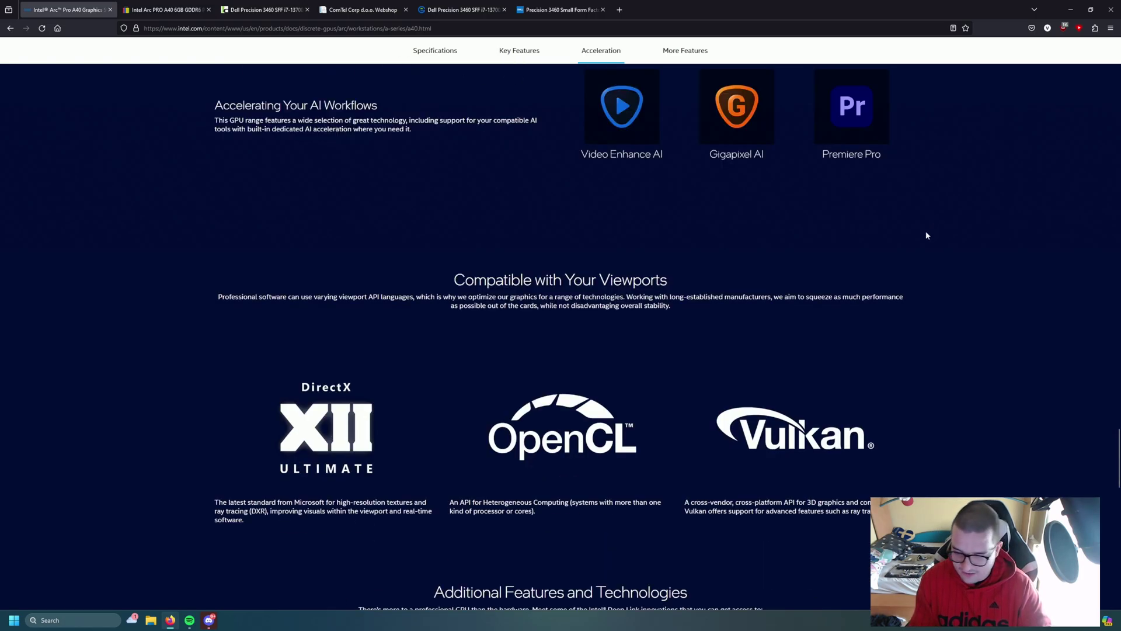
pyautogui.scroll(4, 899, 210)
pyautogui.scroll(3, 789, 304)
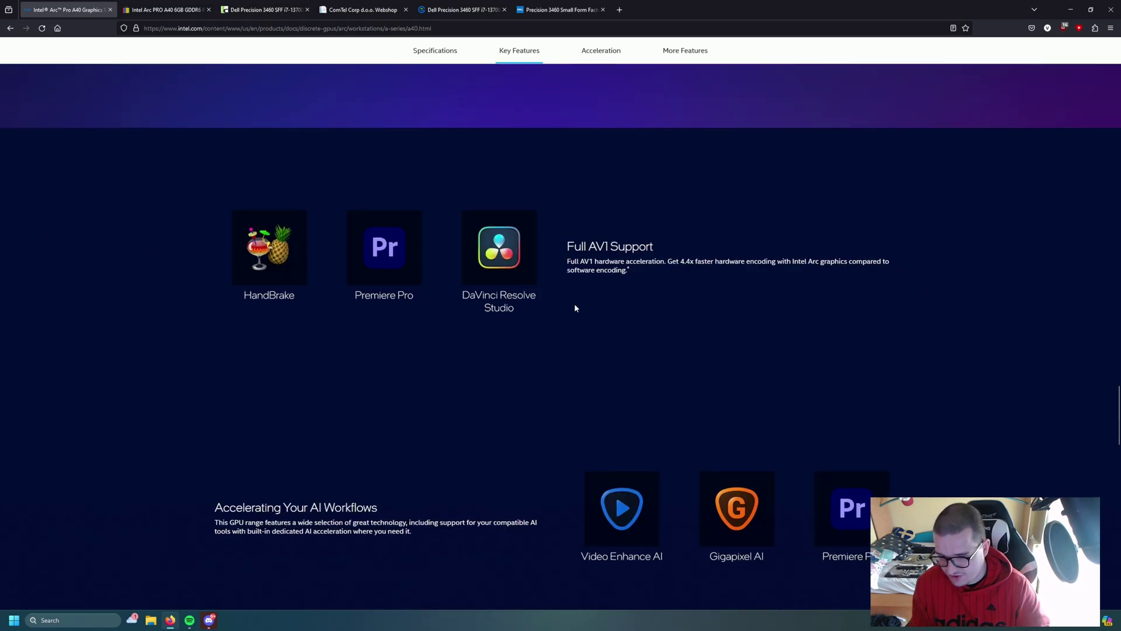
pyautogui.scroll(-2, 950, 393)
pyautogui.scroll(-1, 882, 375)
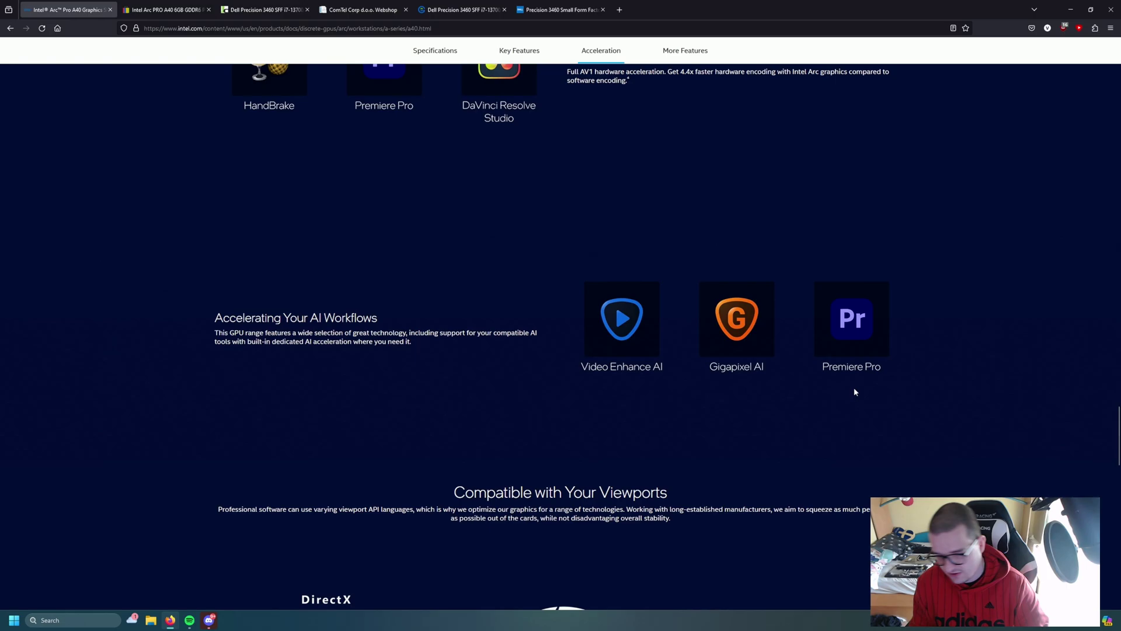
pyautogui.scroll(-3, 853, 387)
pyautogui.scroll(-2, 489, 345)
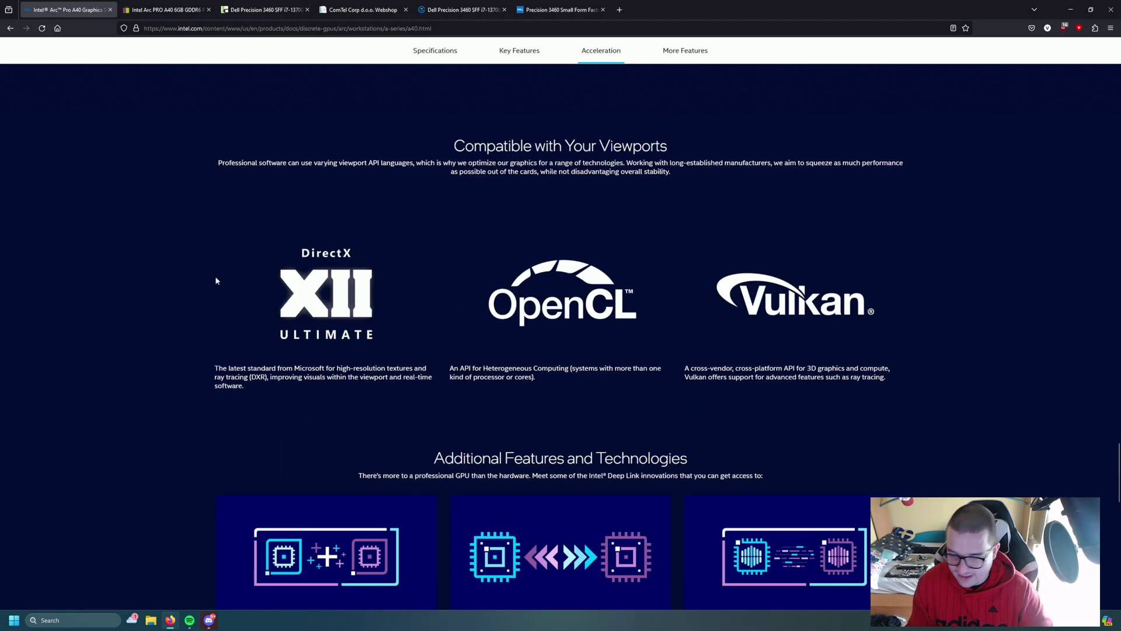
pyautogui.scroll(-2, 215, 280)
pyautogui.scroll(2, 232, 275)
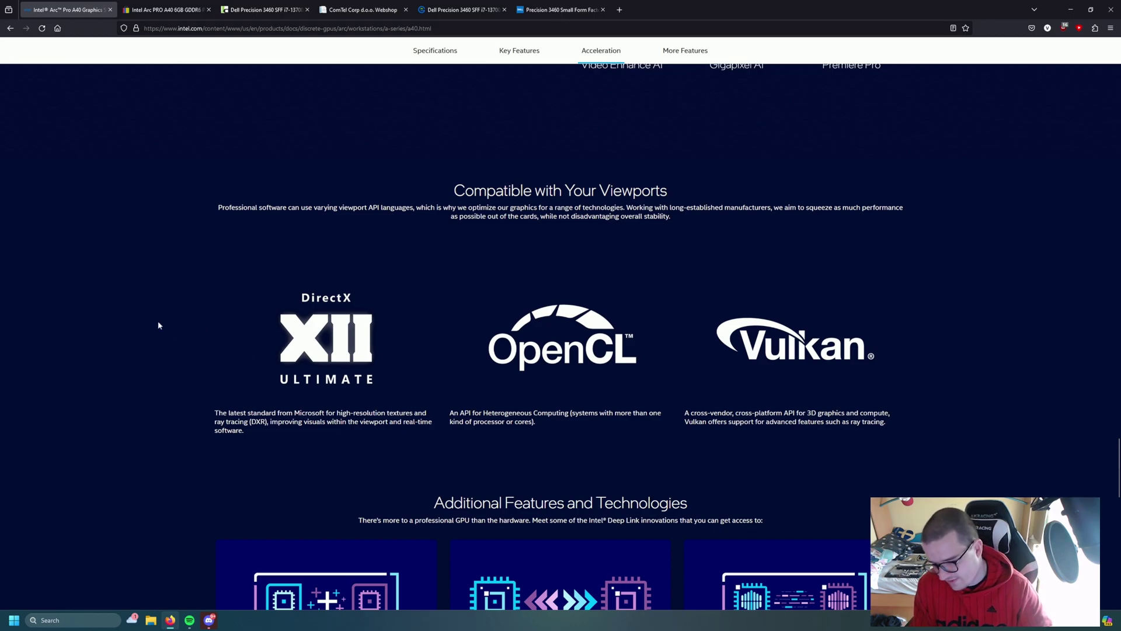
pyautogui.scroll(-2, 176, 306)
pyautogui.scroll(2, 183, 270)
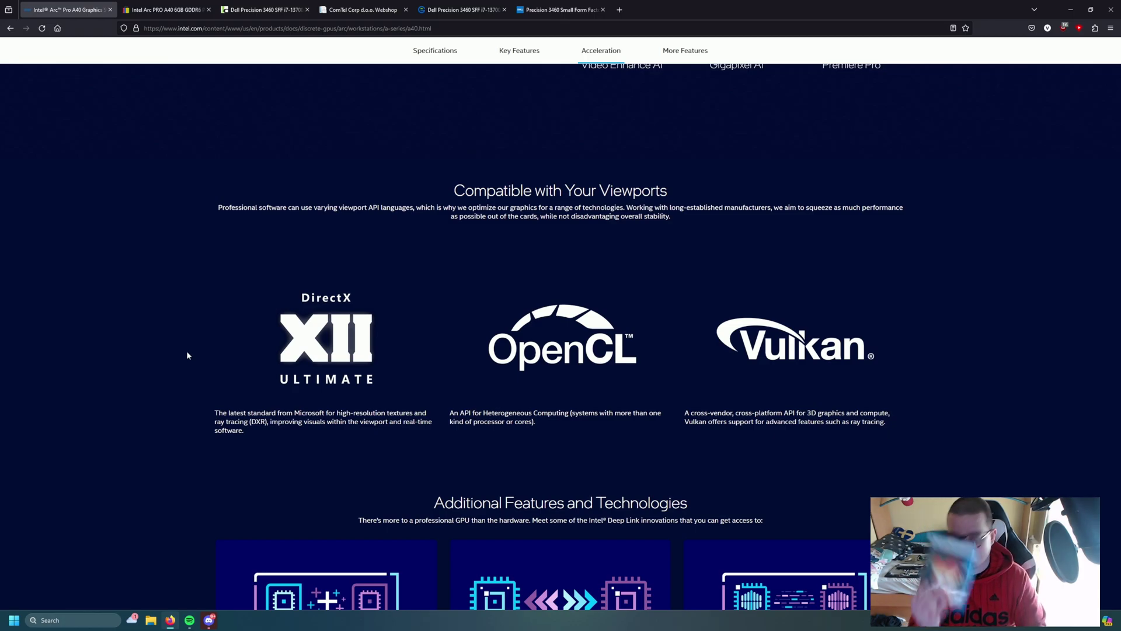
pyautogui.scroll(-5, 230, 277)
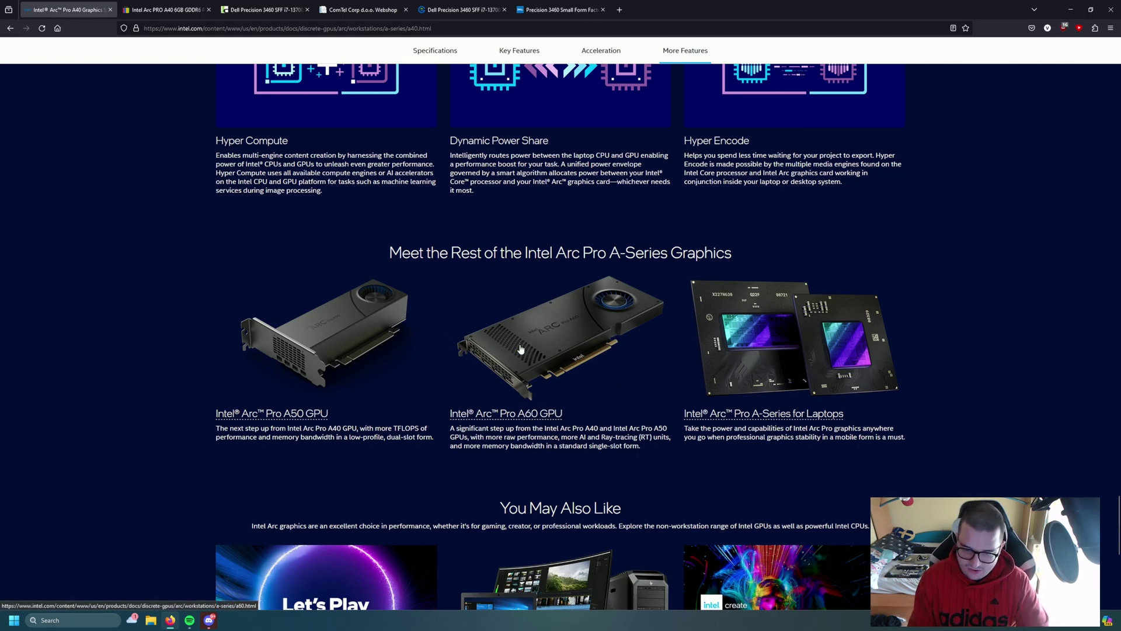
pyautogui.scroll(-1, 289, 330)
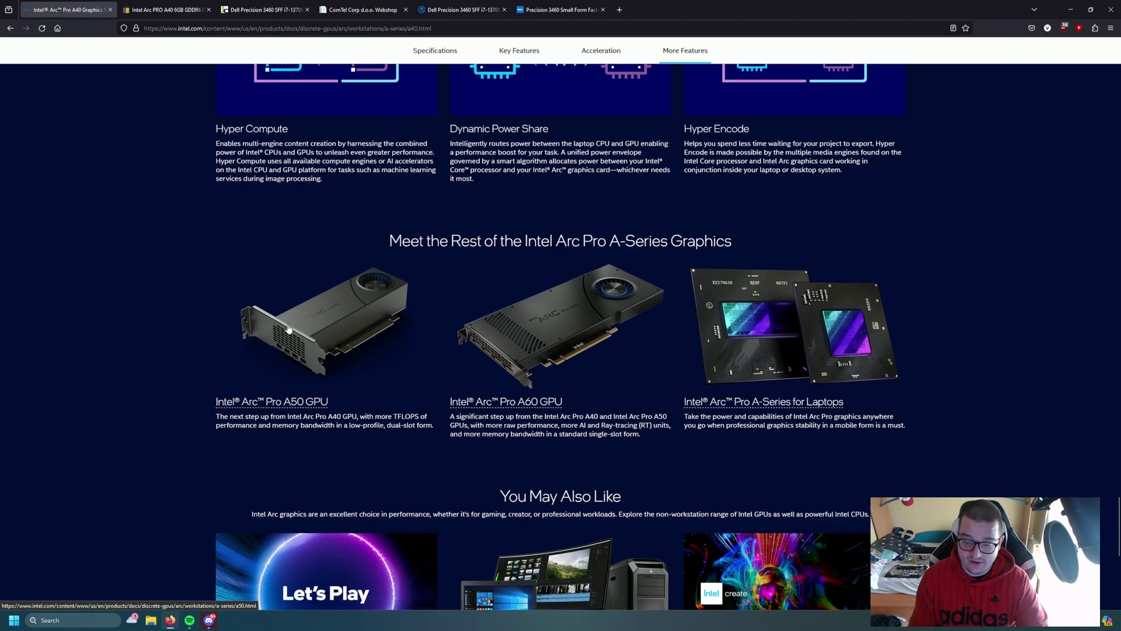
pyautogui.scroll(-2, 148, 318)
pyautogui.scroll(-2, 142, 318)
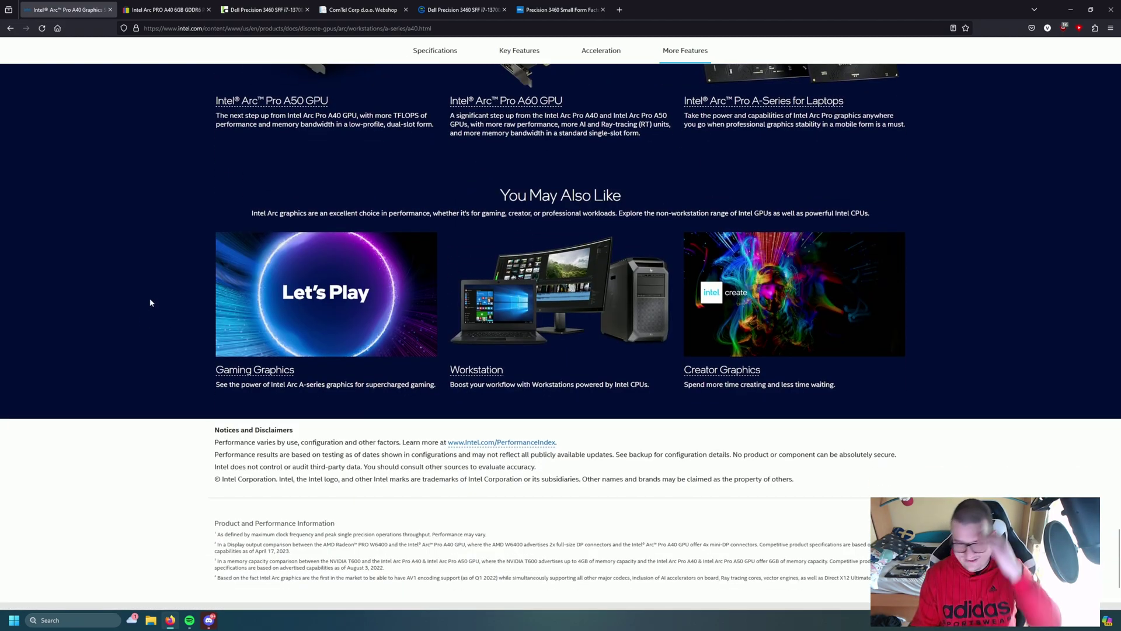
# - Switch to the eBay tab showing the used Arc Pro A40 at US$395
pyautogui.click(173, 6)
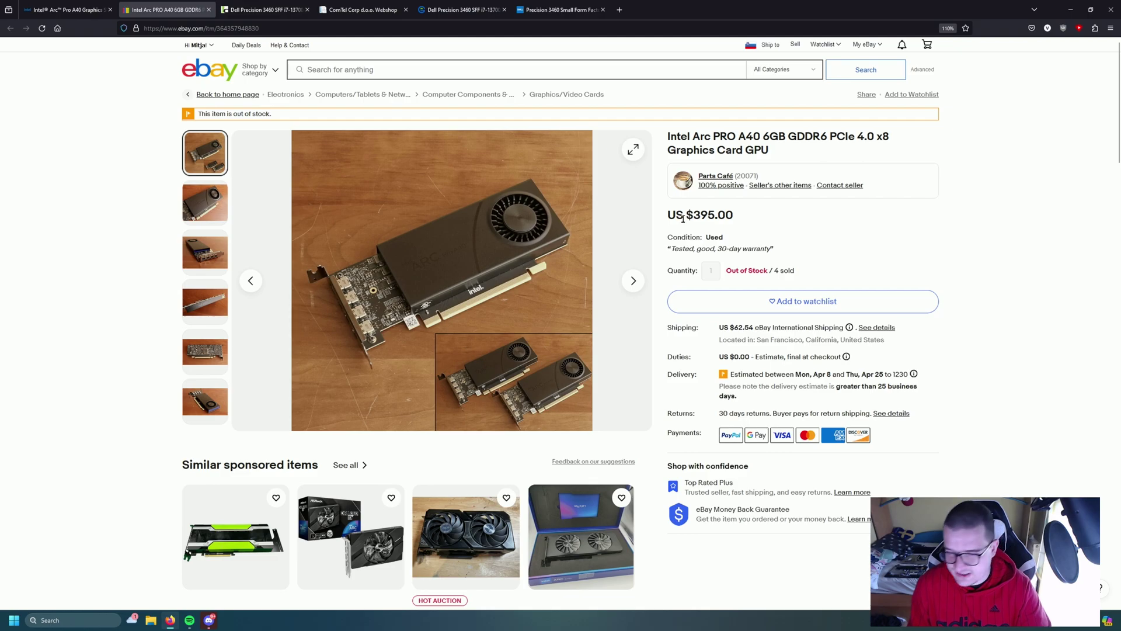
pyautogui.doubleClick(726, 216)
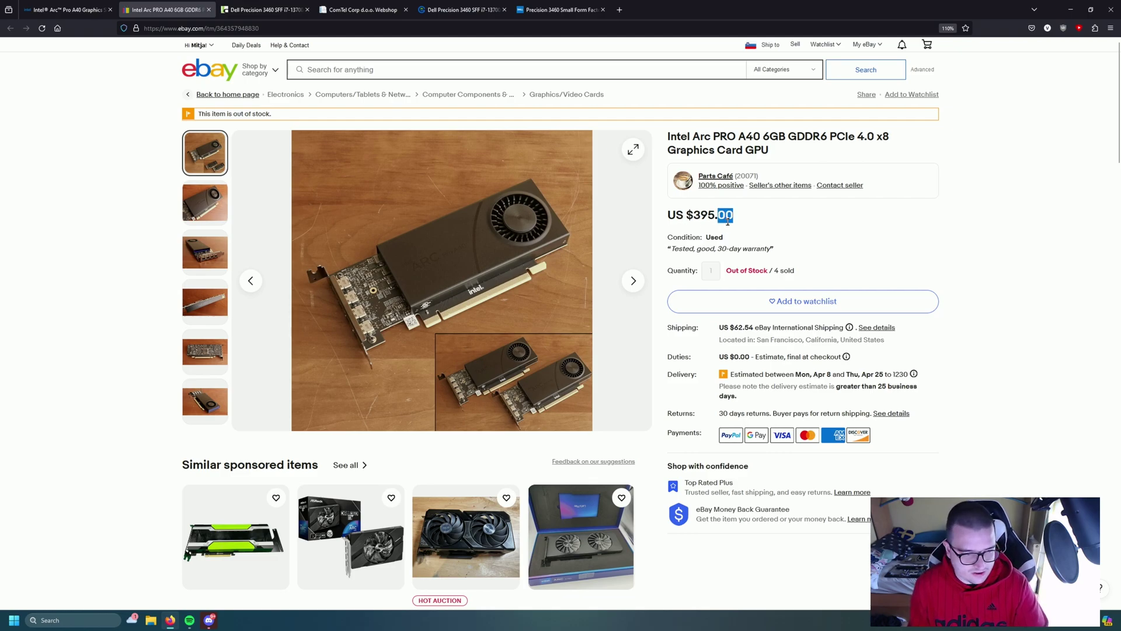
pyautogui.click(726, 216)
pyautogui.doubleClick(716, 234)
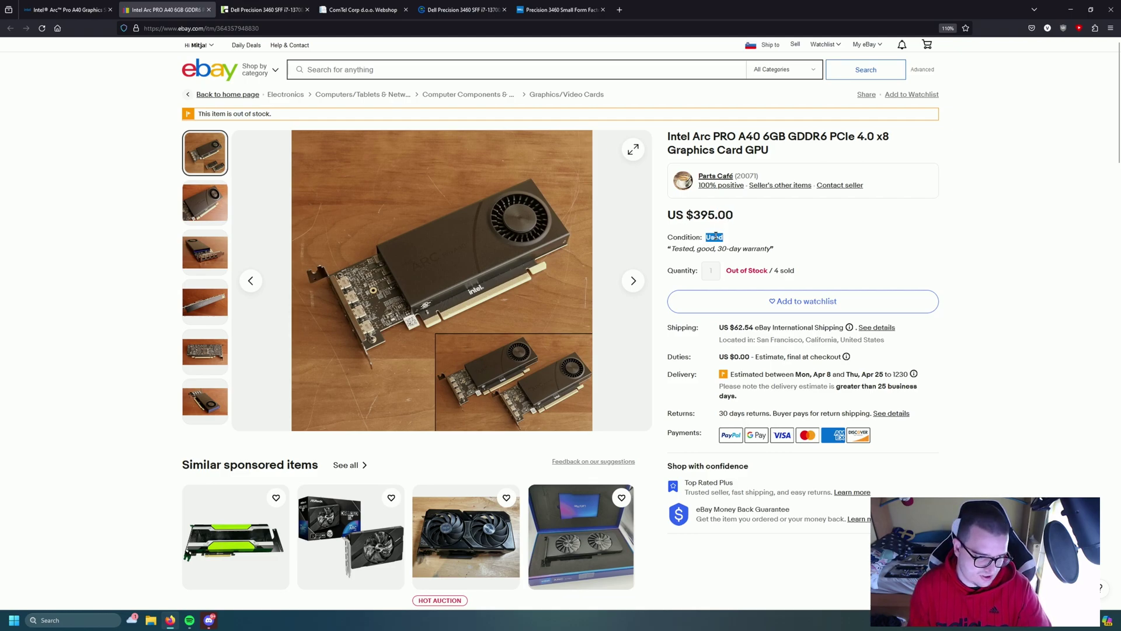
pyautogui.click(680, 237)
pyautogui.doubleClick(731, 249)
pyautogui.click(700, 235)
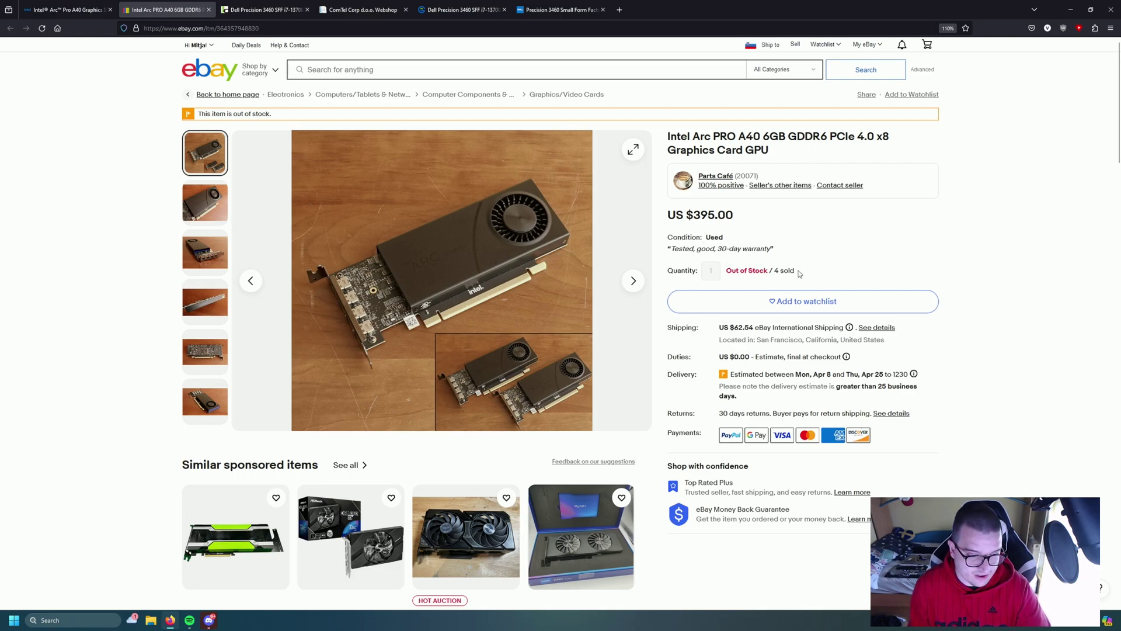
pyautogui.moveTo(799, 273); pyautogui.dragTo(779, 273)
pyautogui.click(778, 272)
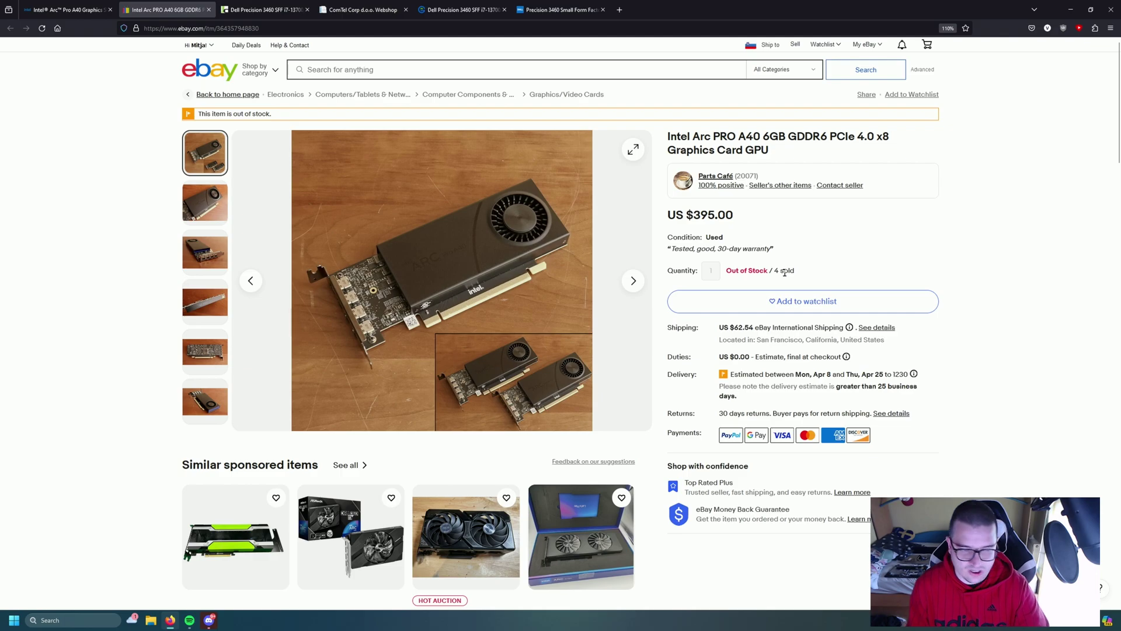
pyautogui.tripleClick(694, 215)
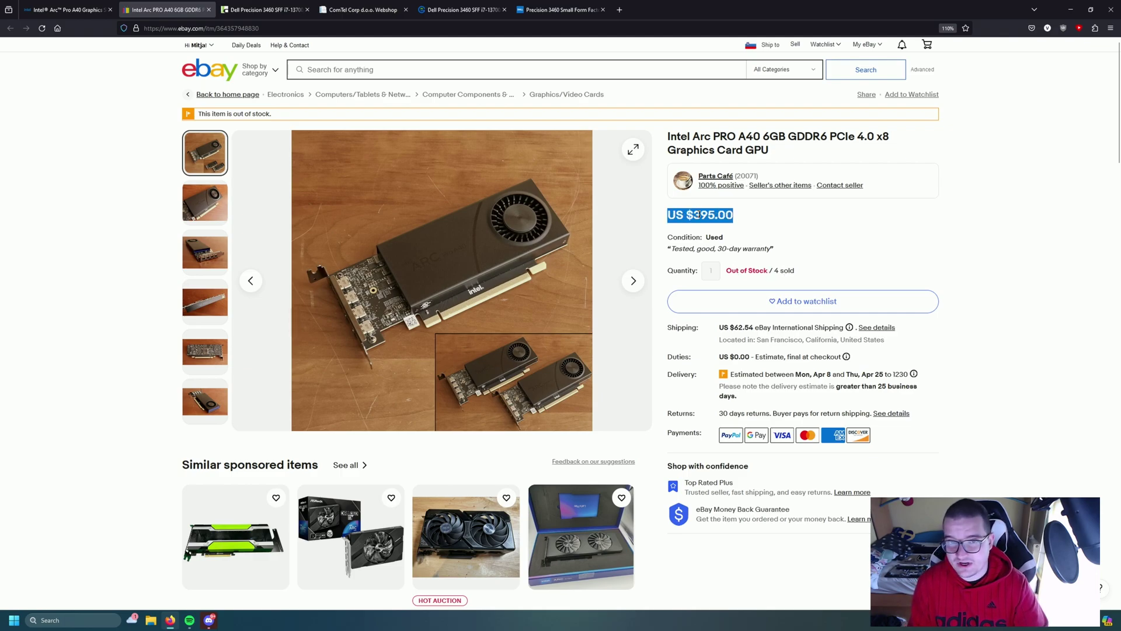
pyautogui.click(743, 221)
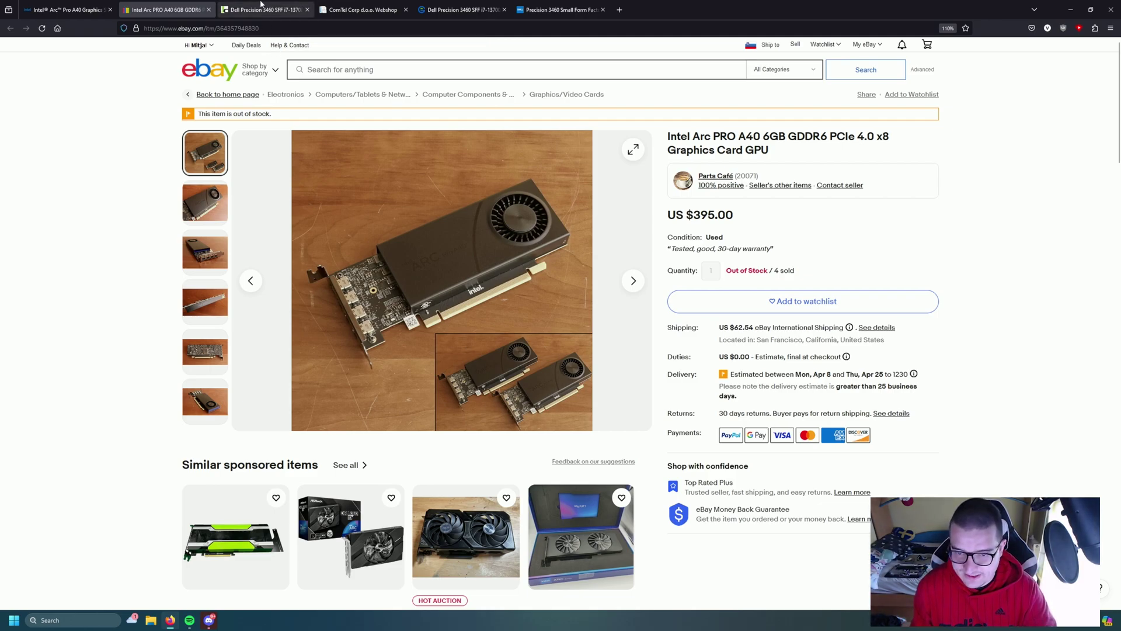
# - Open the Jagodic Dell 3460 listing; highlight its 1.584,78 € price, processor, 16GB and ARC PRO A40 6GB
pyautogui.click(259, 13)
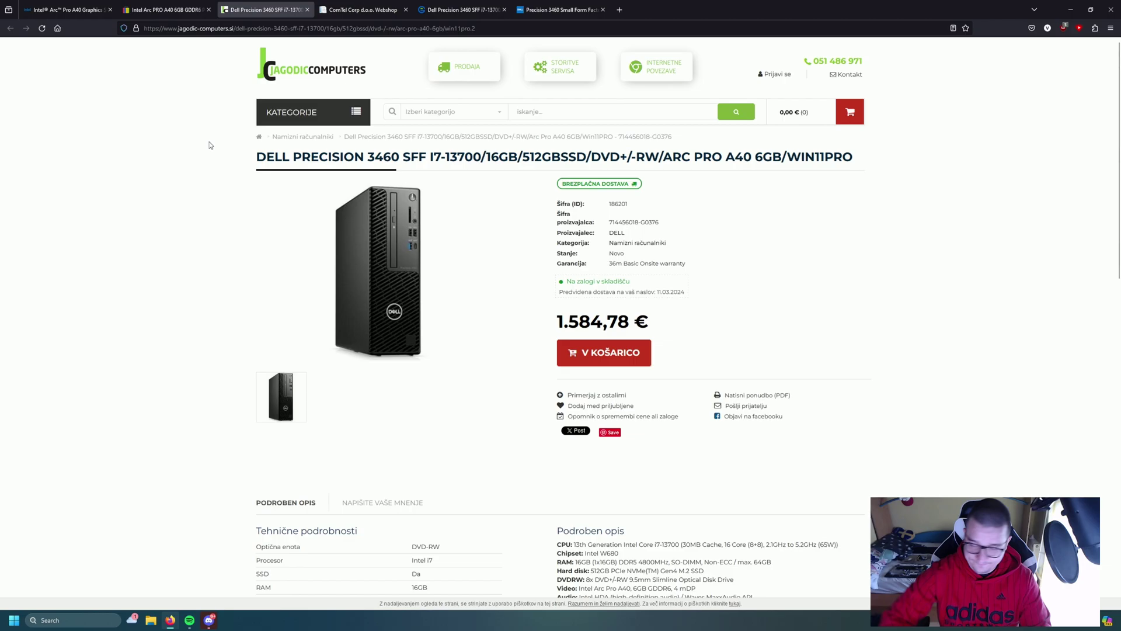
pyautogui.tripleClick(586, 322)
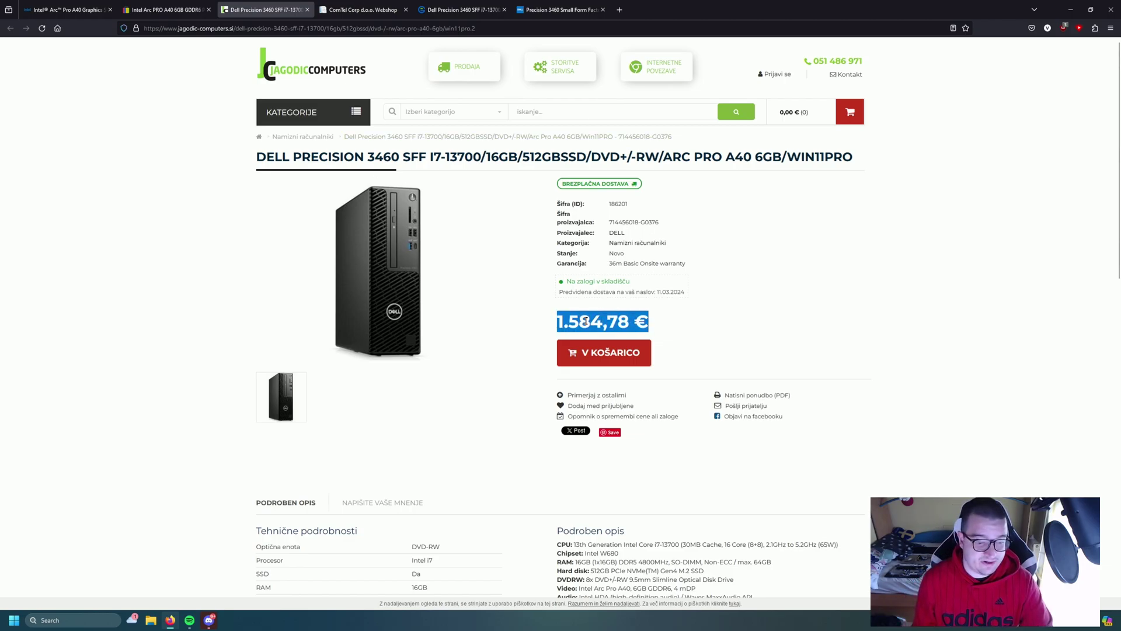
pyautogui.click(630, 324)
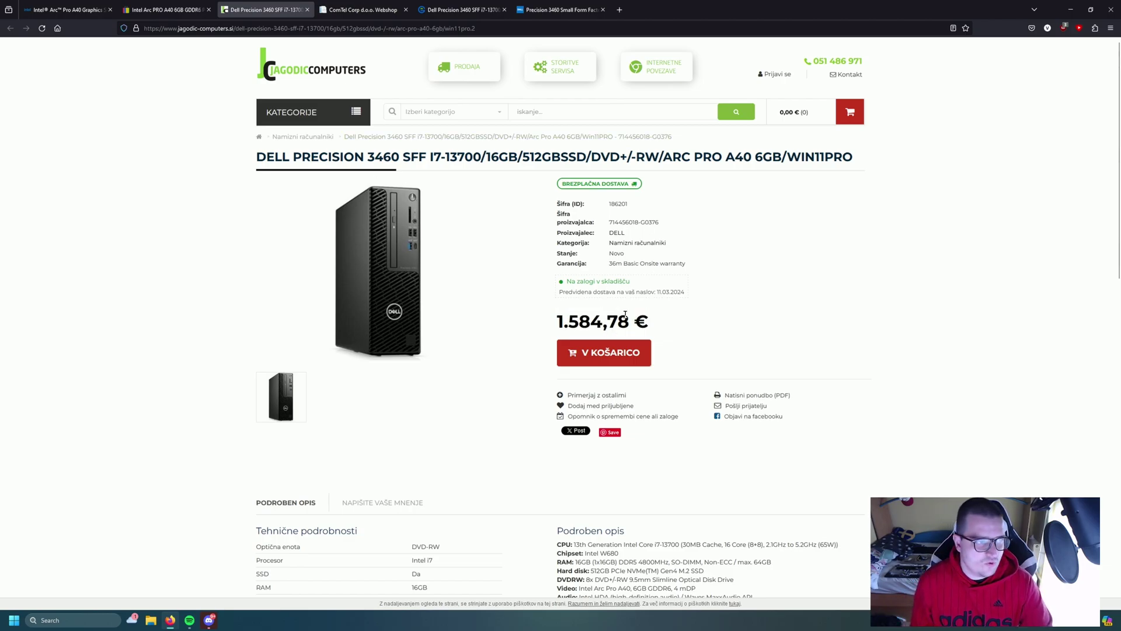
pyautogui.moveTo(446, 159); pyautogui.dragTo(473, 155)
pyautogui.click(446, 158)
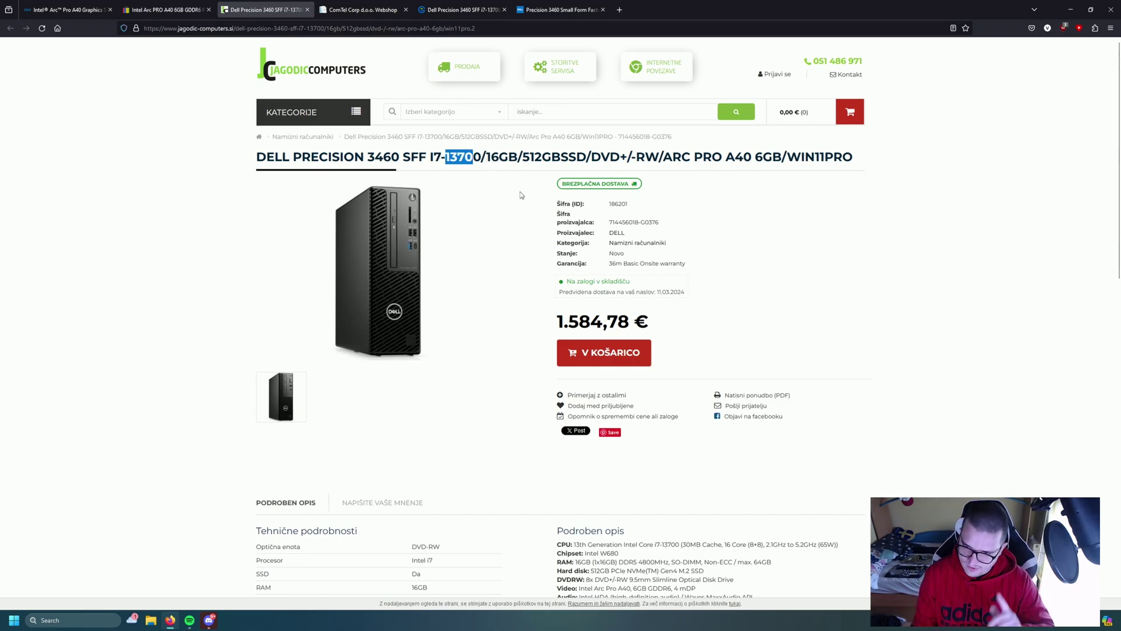
pyautogui.moveTo(518, 158); pyautogui.dragTo(487, 156)
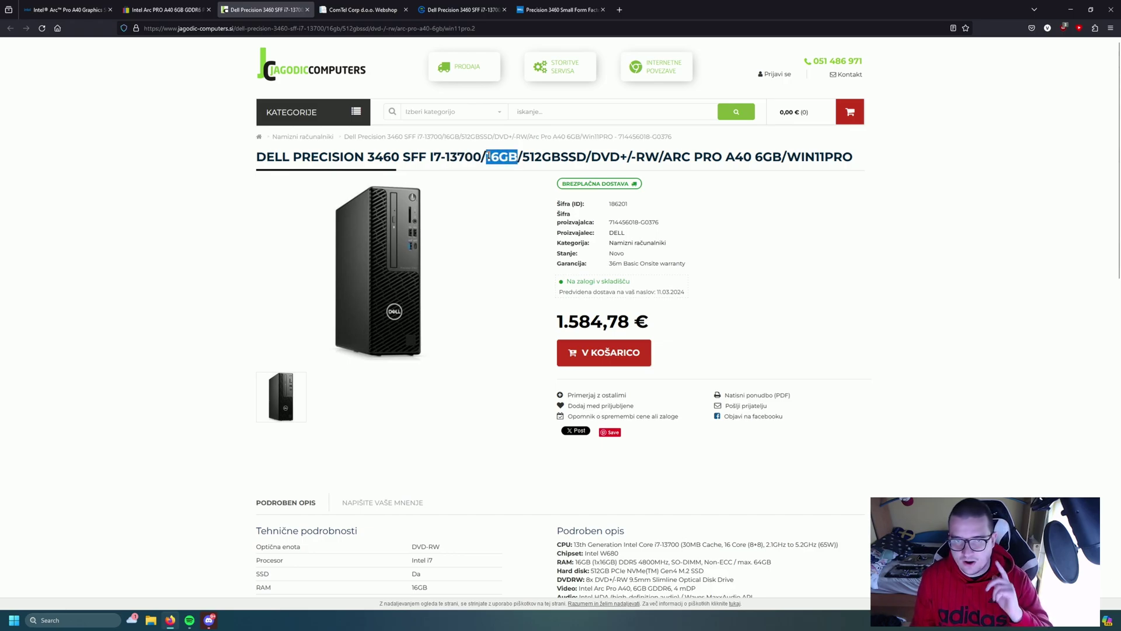
pyautogui.scroll(-1, 491, 157)
pyautogui.scroll(-2, 614, 321)
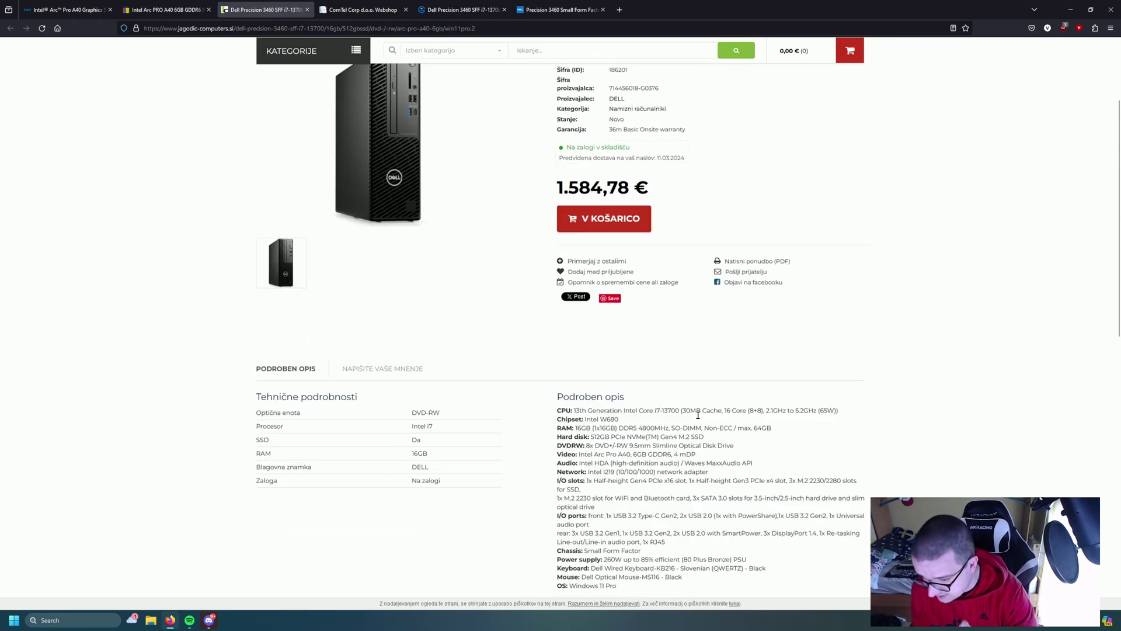
pyautogui.scroll(-1, 718, 444)
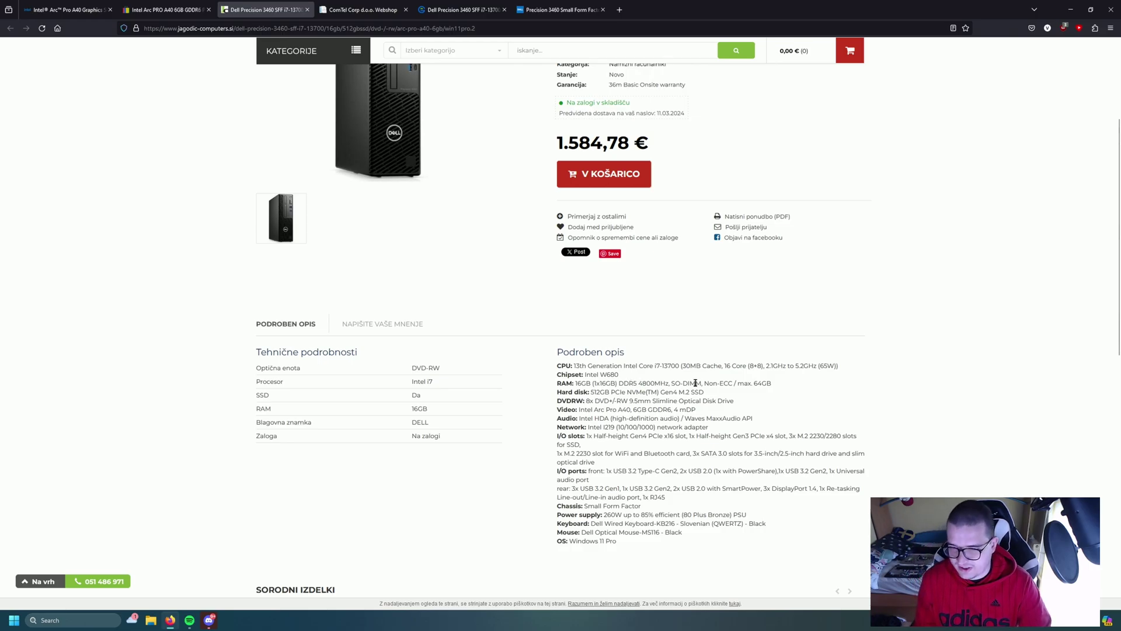
pyautogui.scroll(3, 695, 383)
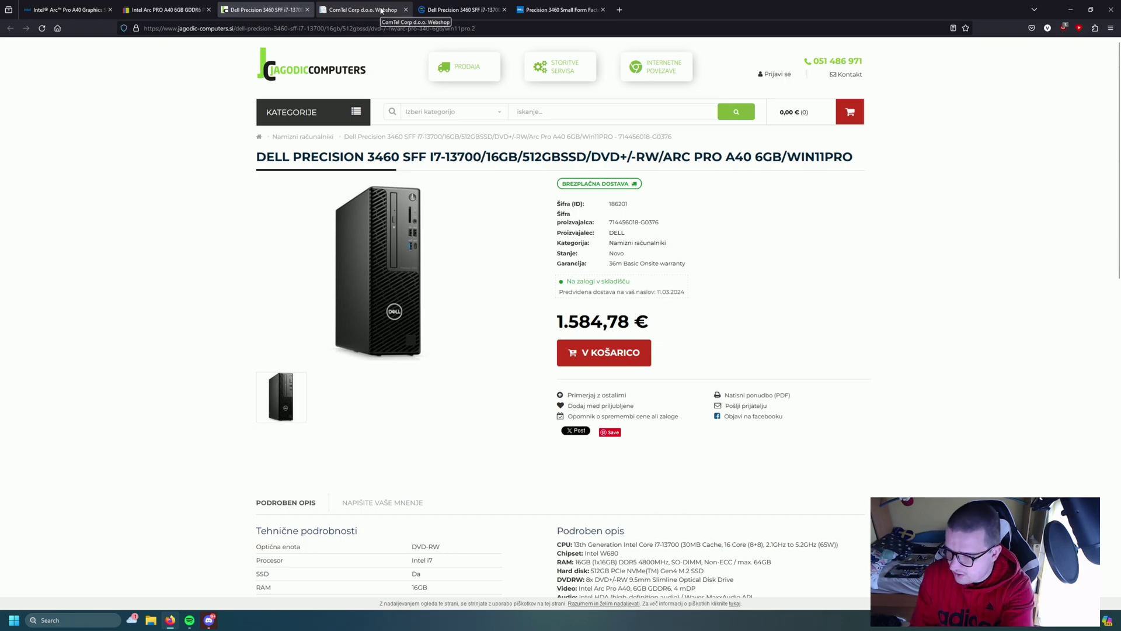
pyautogui.moveTo(663, 155); pyautogui.dragTo(782, 160)
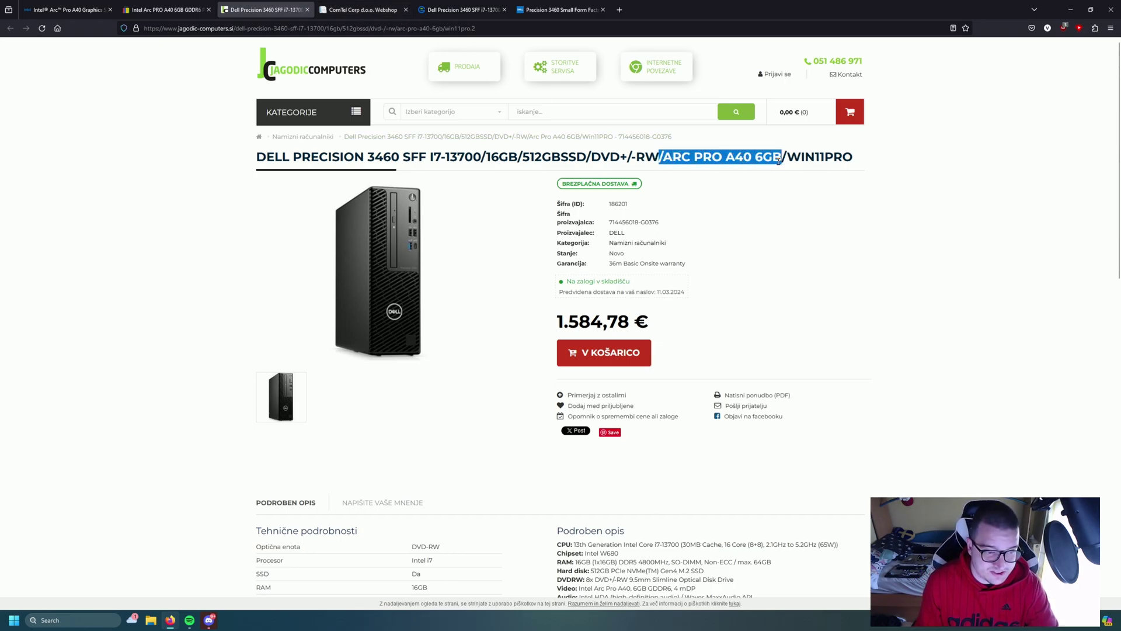
# - Highlight WIN11PRO, the 1.584,78 € price and 16GB in the Jagodic listing
pyautogui.click(782, 161)
pyautogui.doubleClick(788, 157)
pyautogui.scroll(-3, 549, 359)
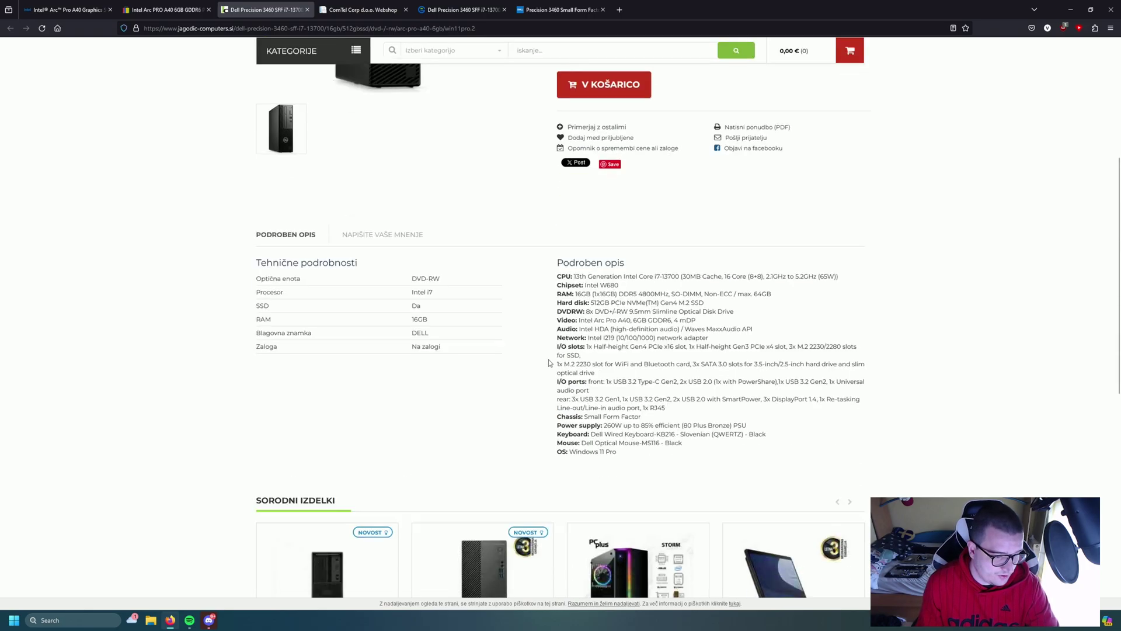
pyautogui.scroll(3, 548, 359)
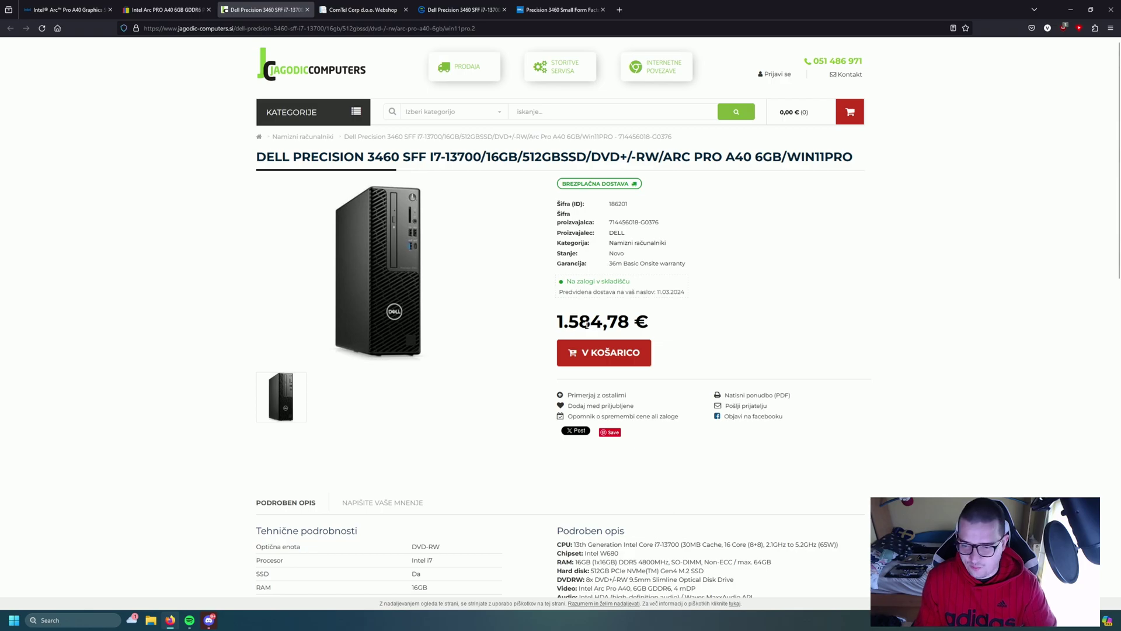
pyautogui.moveTo(557, 322); pyautogui.dragTo(630, 329)
pyautogui.click(630, 330)
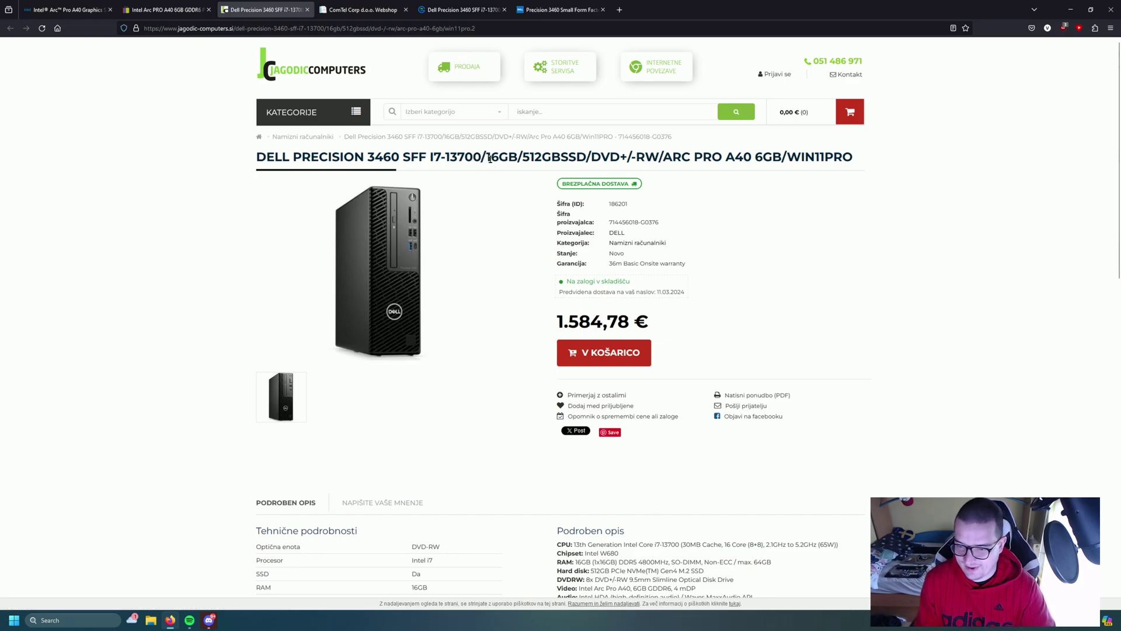
pyautogui.moveTo(487, 158); pyautogui.dragTo(518, 157)
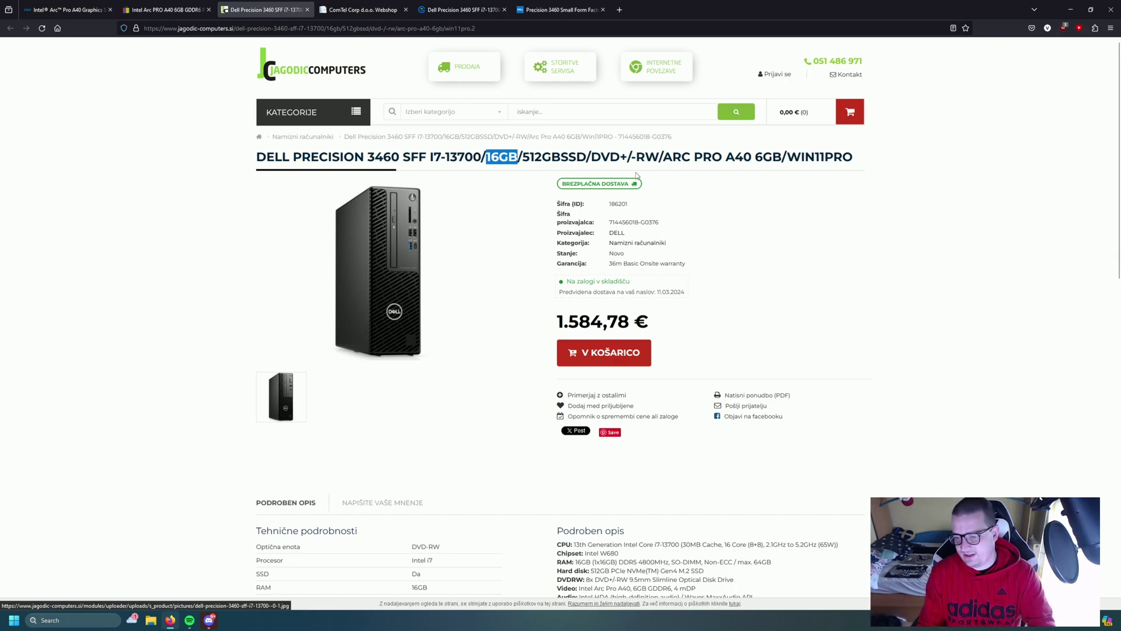
pyautogui.click(698, 158)
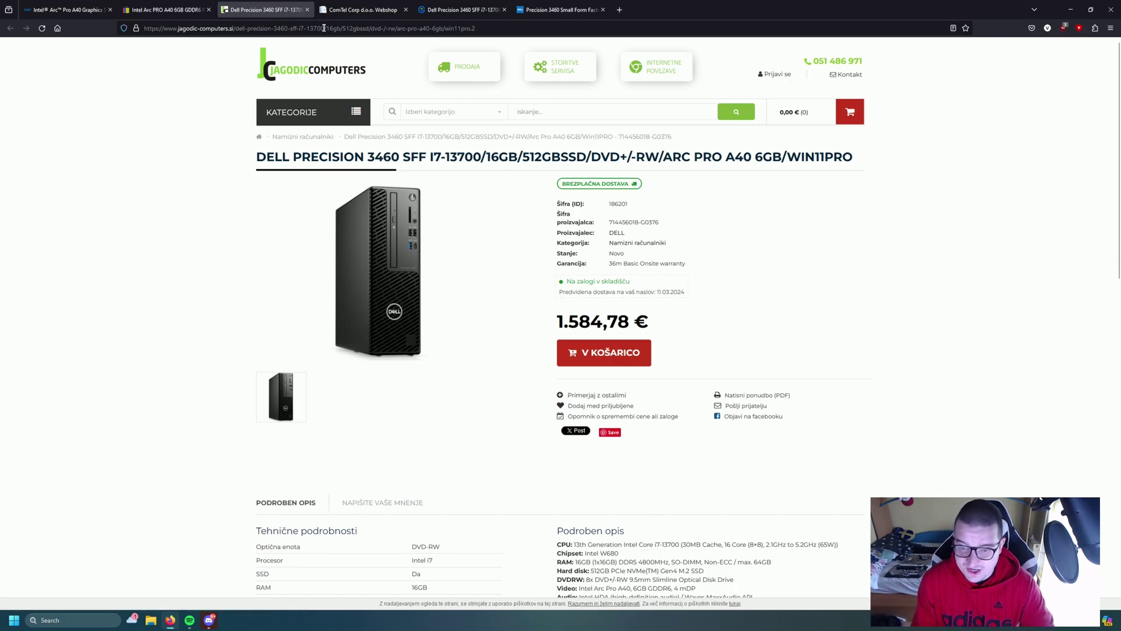
# - Glance at the eBay listing, return to Jagodic, then move to ComTel Corp's catalogue
pyautogui.click(201, 9)
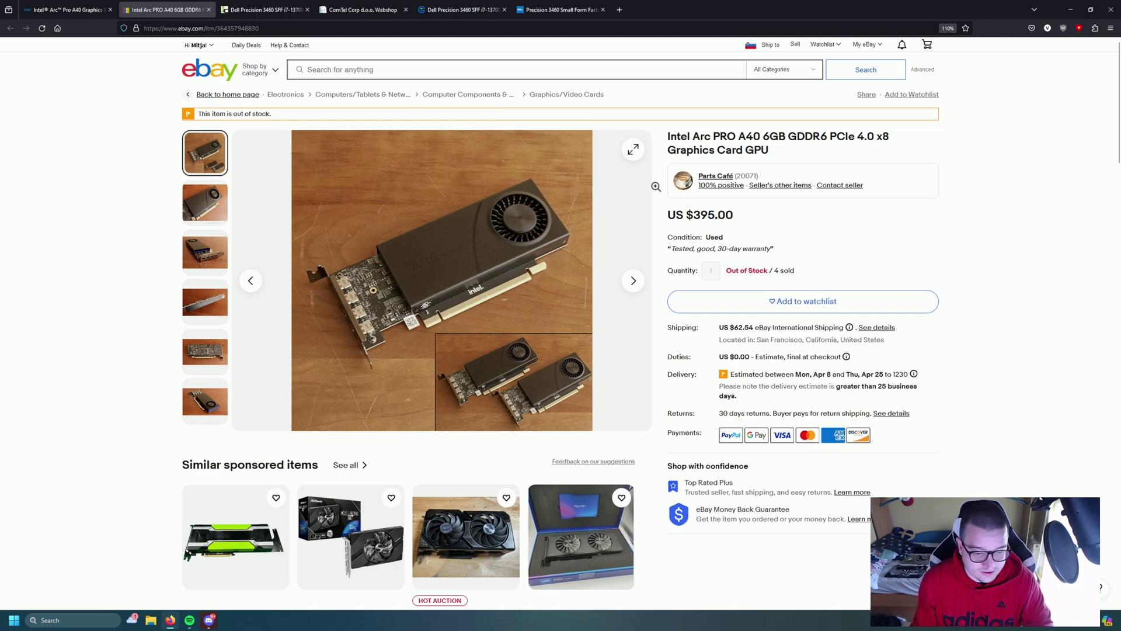
pyautogui.click(271, 10)
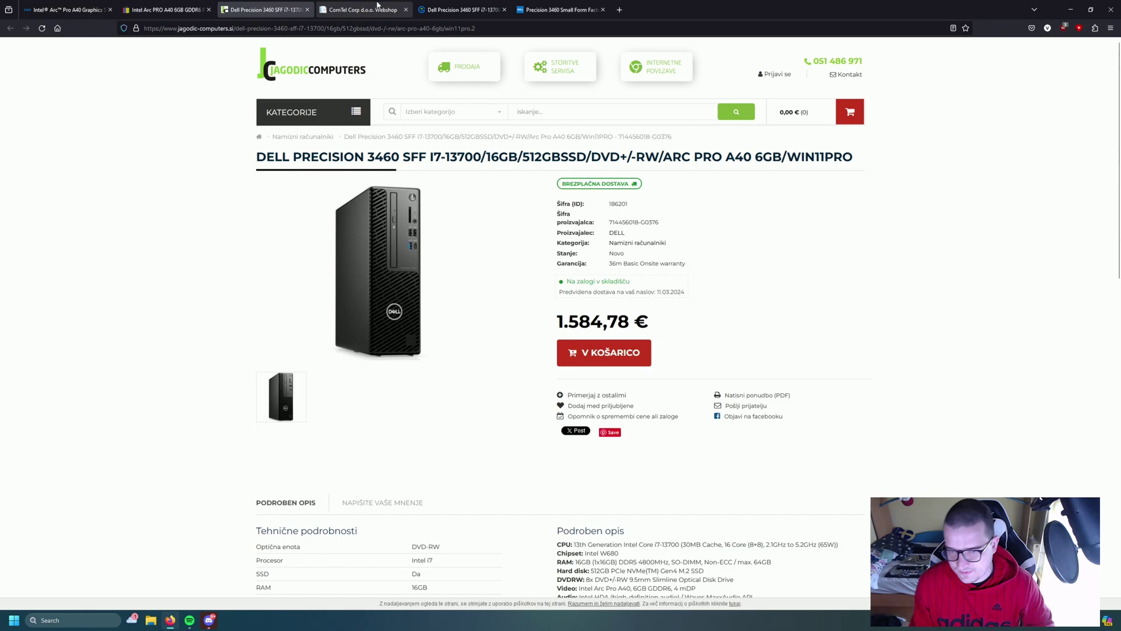
pyautogui.click(377, 5)
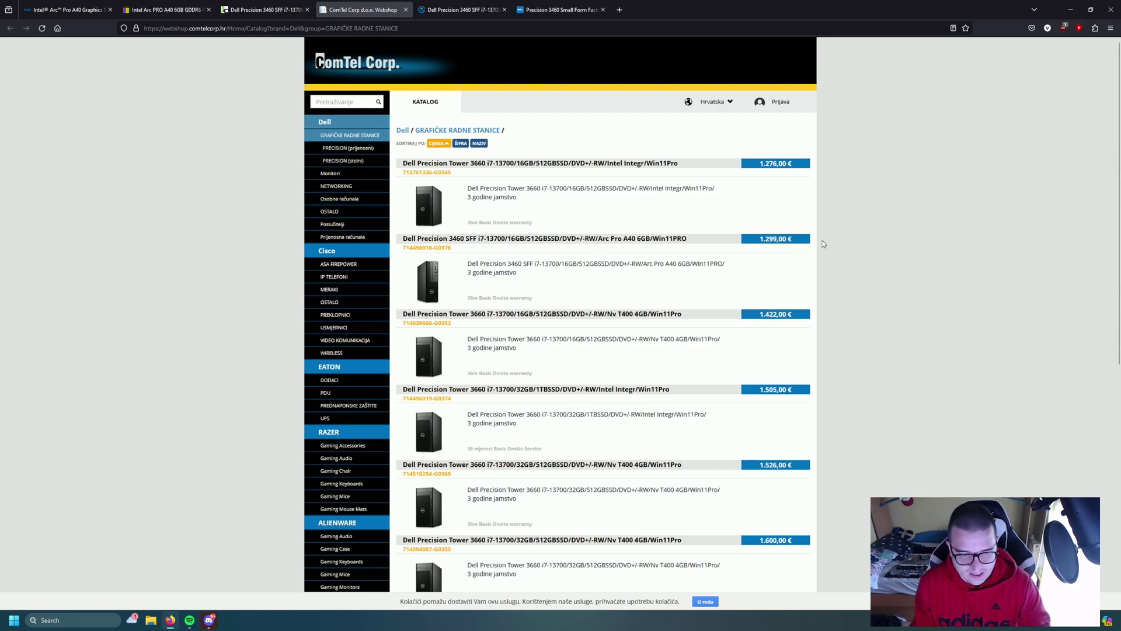
# - Highlight ComTel's 3460 SFF Arc Pro A40 listing title, then switch to eGarner's listing
pyautogui.moveTo(822, 244); pyautogui.dragTo(817, 258)
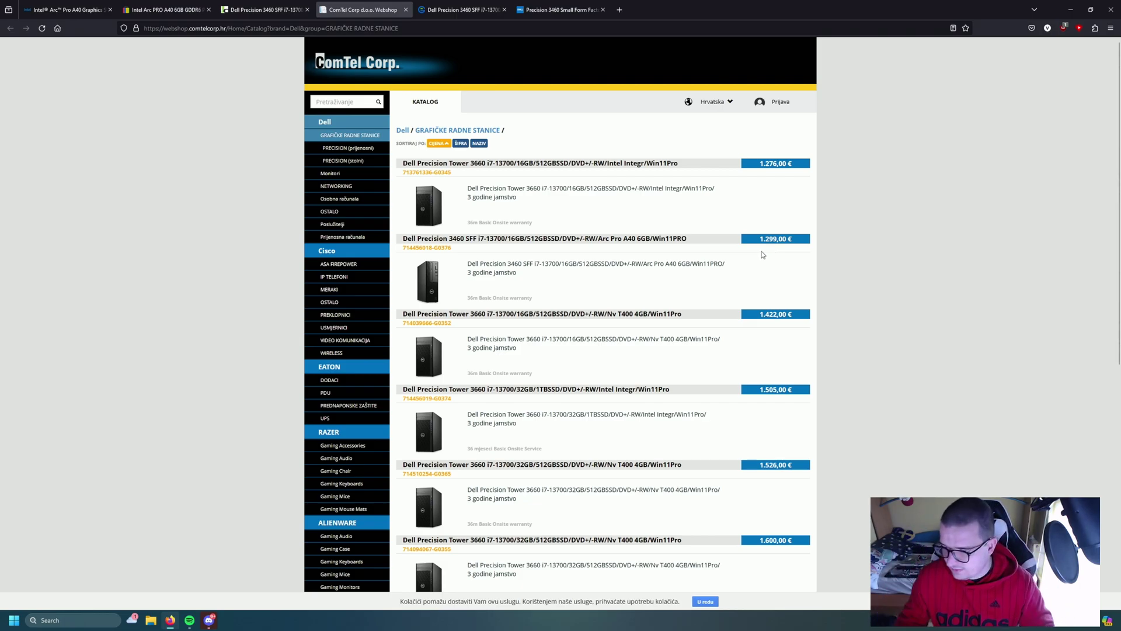
pyautogui.moveTo(595, 248); pyautogui.dragTo(783, 251)
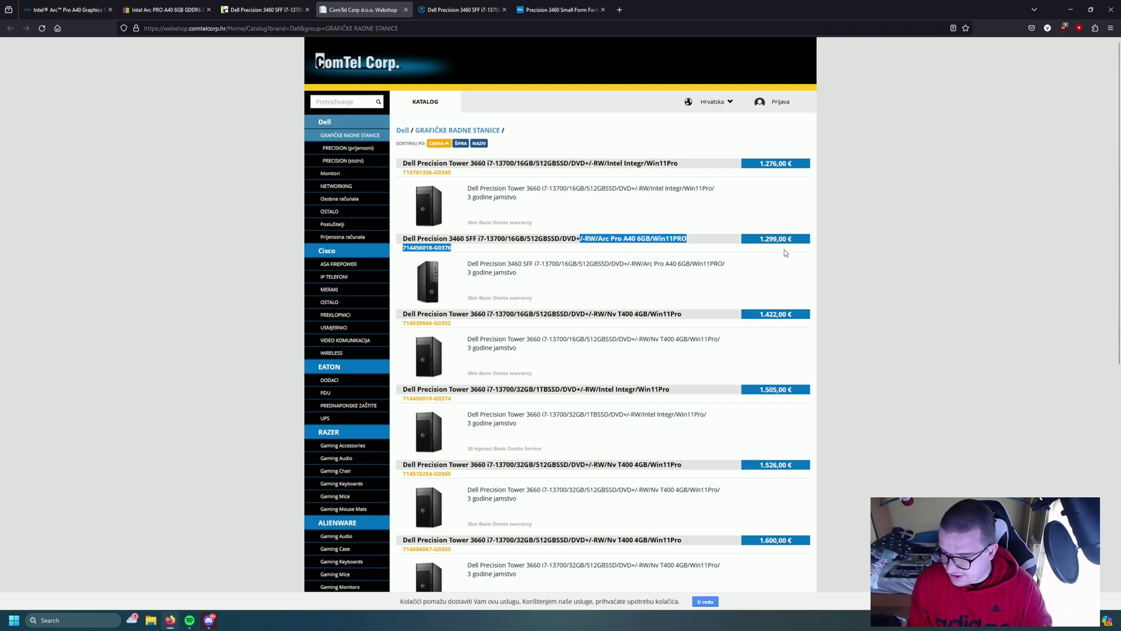
pyautogui.click(818, 240)
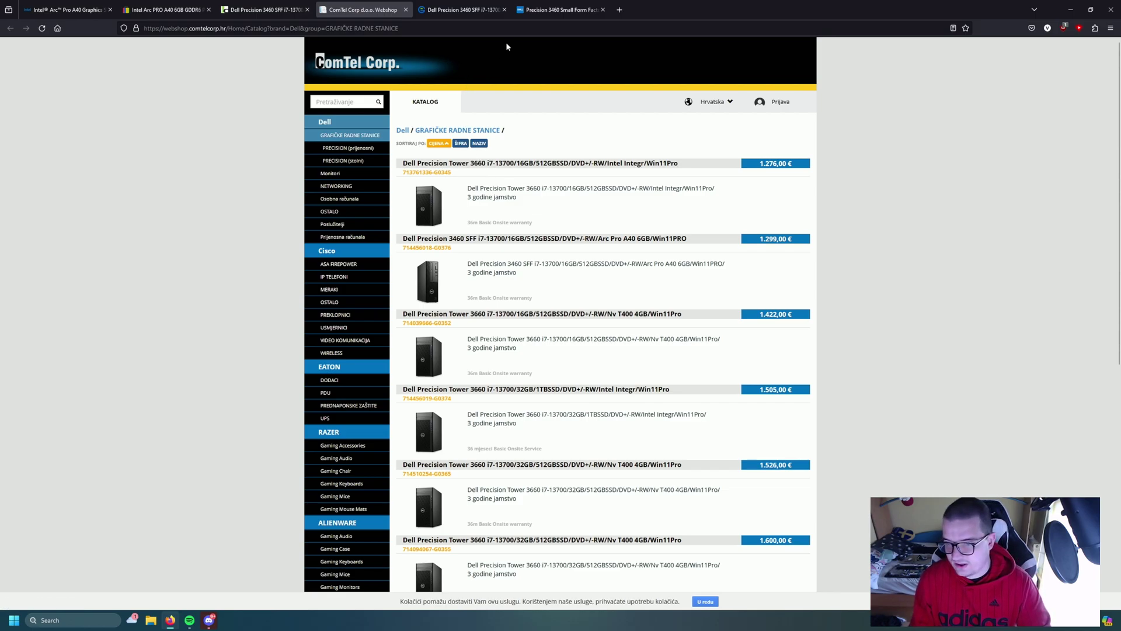
pyautogui.click(465, 10)
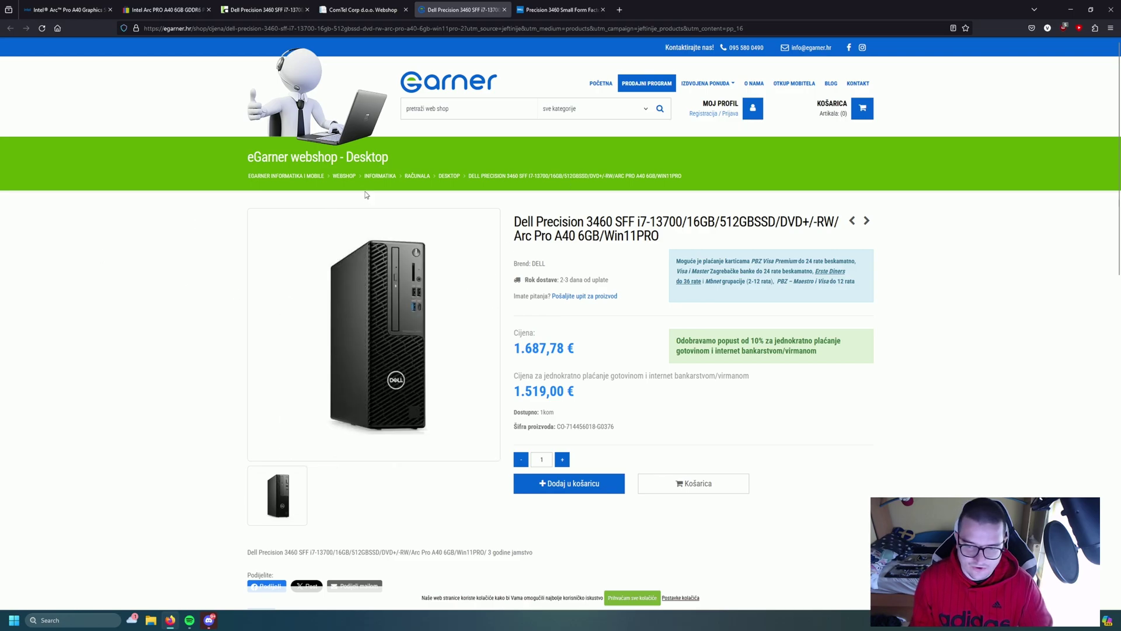
# - Highlight eGarner's 1.519,00 € cash price, then move to Dell's Precision 3460 configurator
pyautogui.click(175, 28)
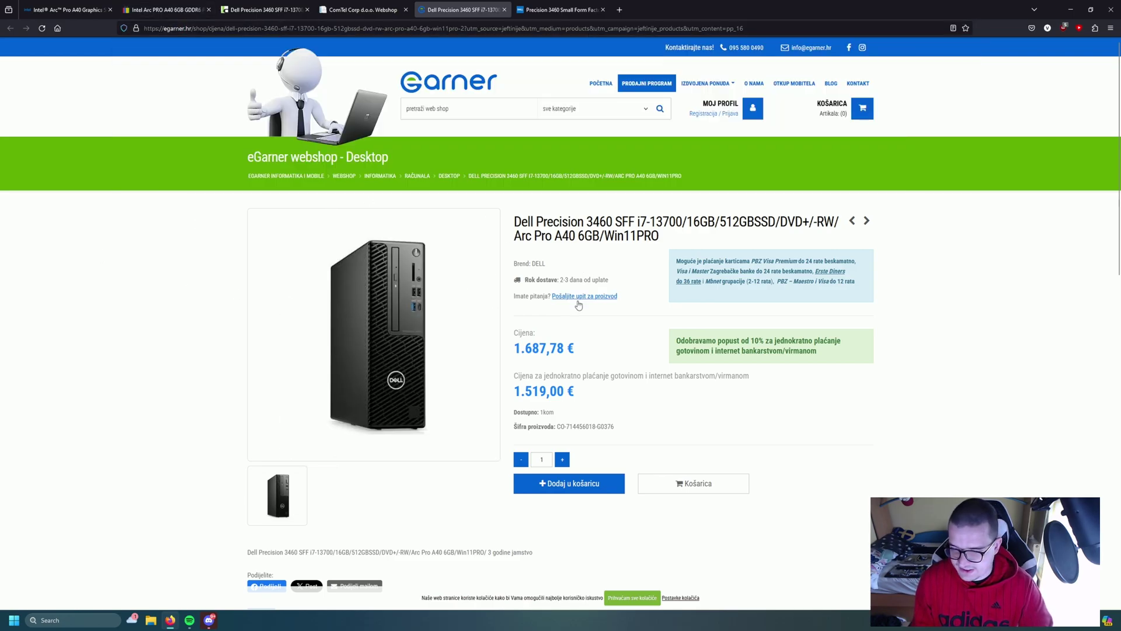
pyautogui.moveTo(510, 217)
pyautogui.mouseDown()
pyautogui.moveTo(506, 388)
pyautogui.moveTo(545, 391)
pyautogui.mouseUp()
pyautogui.click(506, 388)
pyautogui.doubleClick(539, 390)
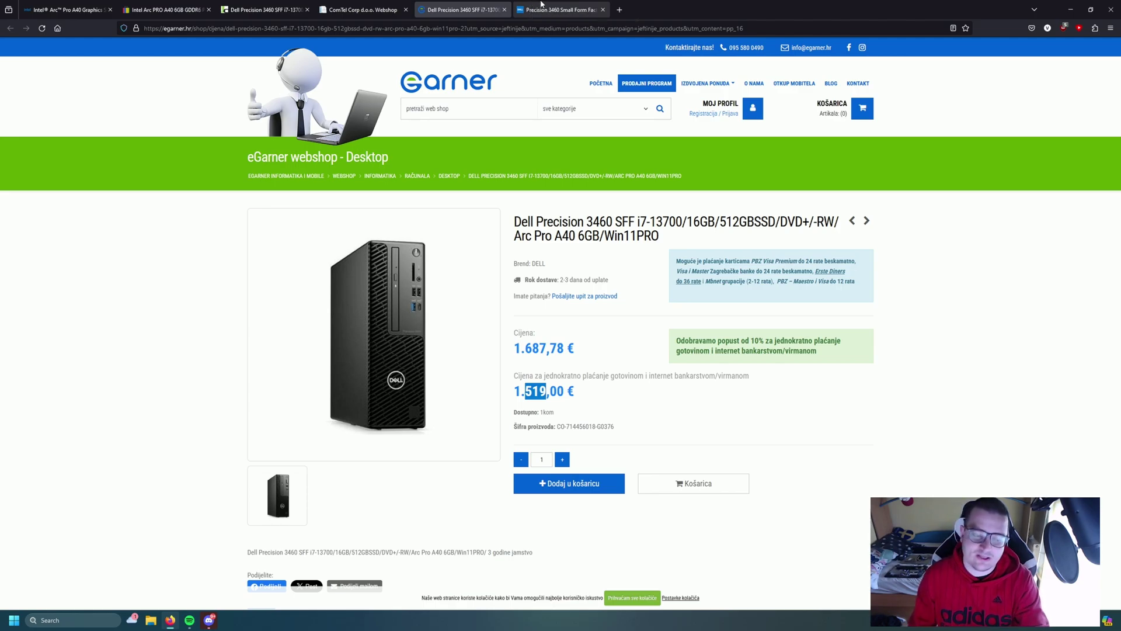
pyautogui.click(543, 7)
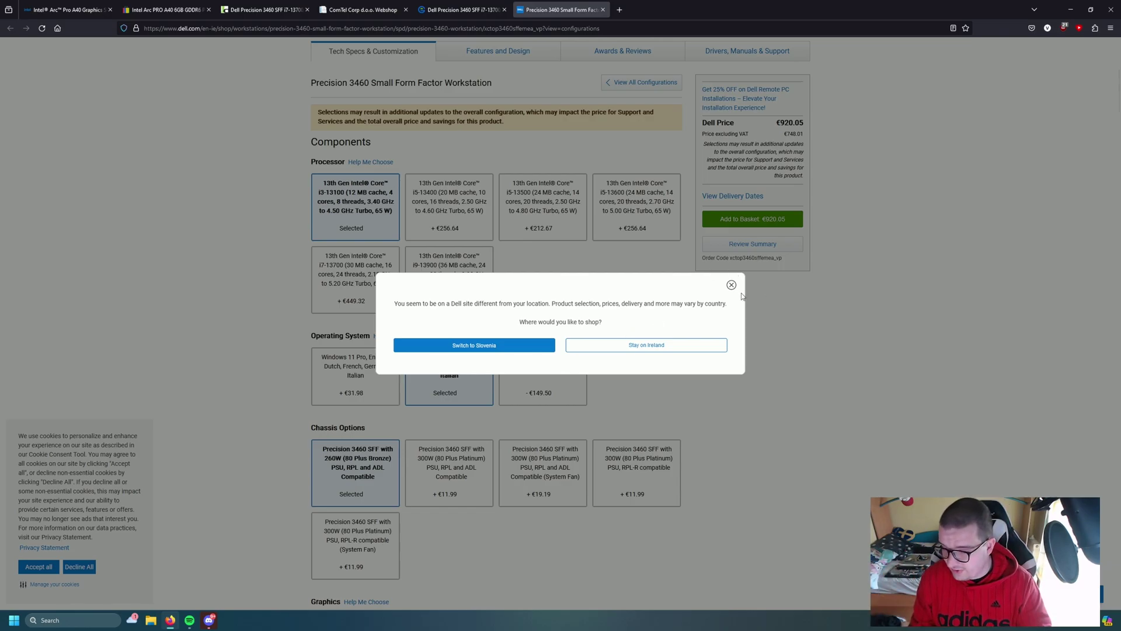
# - Dismiss Dell's country-selection prompt with its X button
pyautogui.click(733, 285)
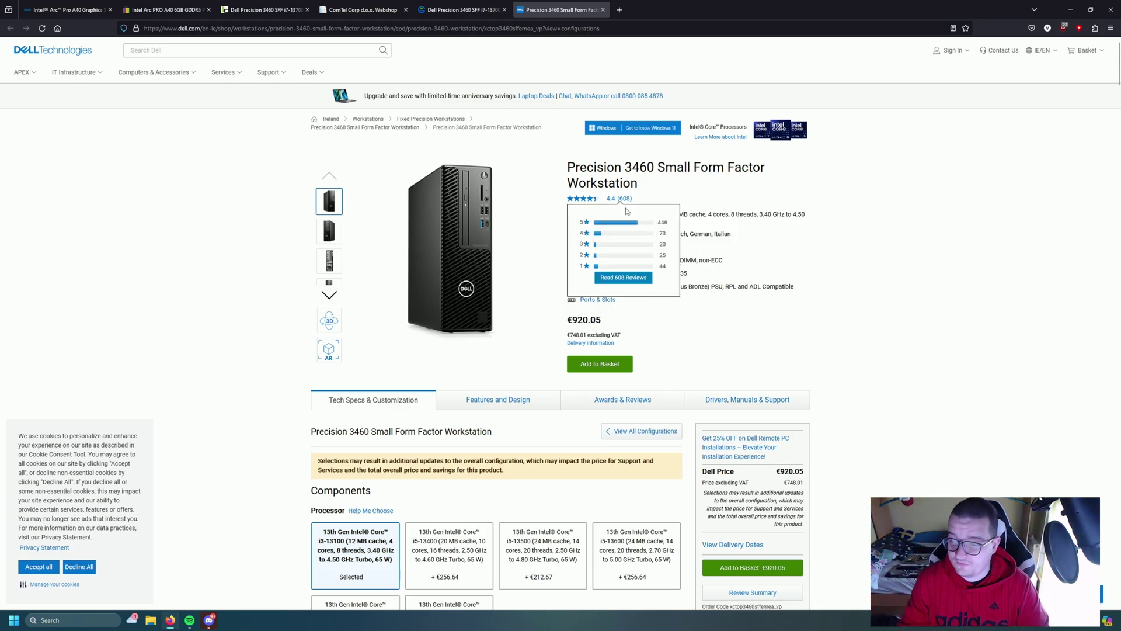
pyautogui.scroll(-2, 661, 169)
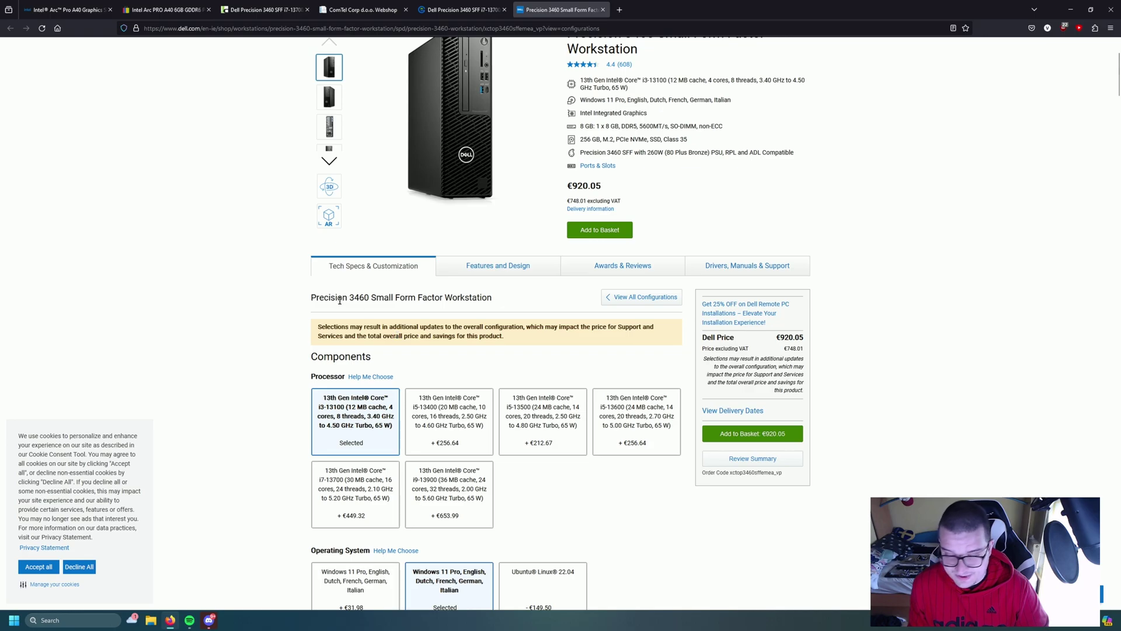
pyautogui.scroll(-2, 276, 332)
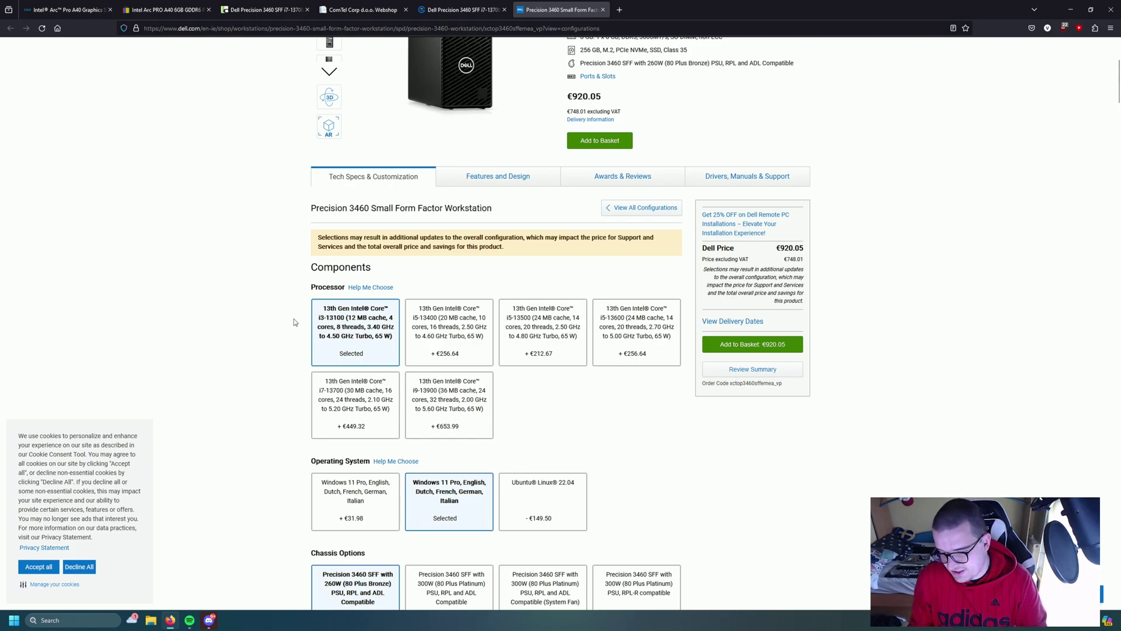
pyautogui.scroll(-3, 295, 320)
pyautogui.scroll(-5, 370, 272)
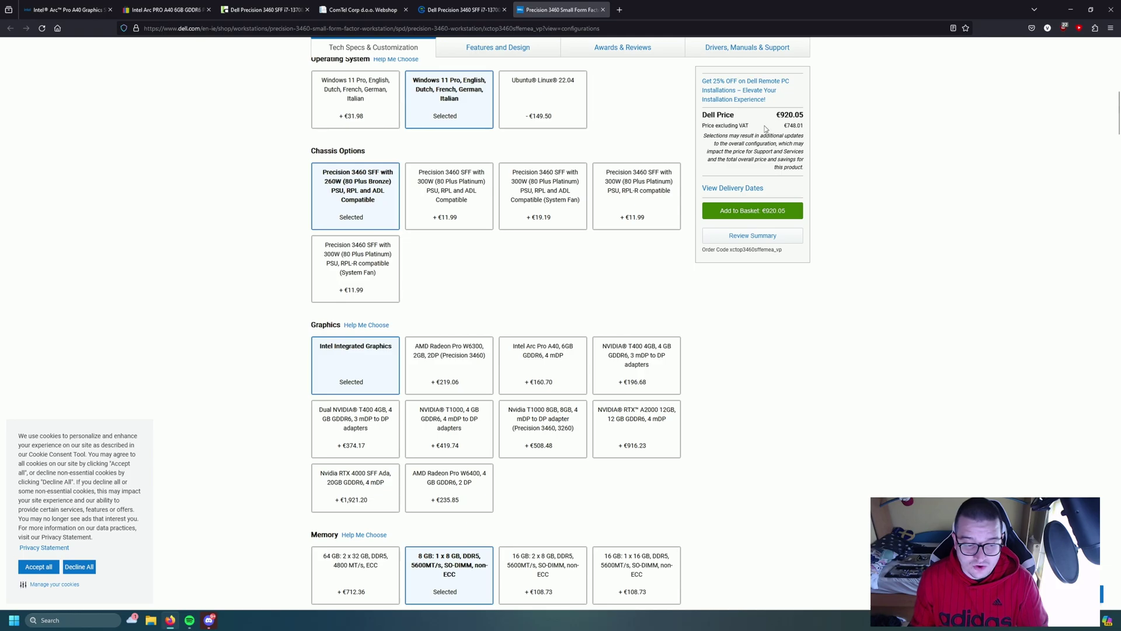
pyautogui.scroll(-3, 266, 217)
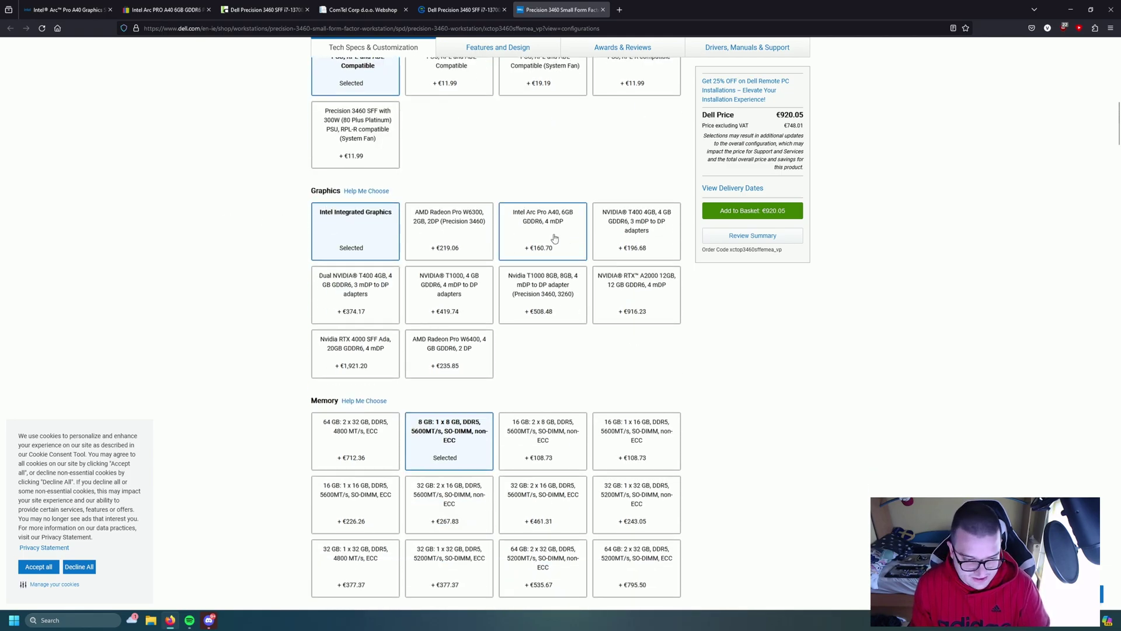
pyautogui.scroll(1, 554, 237)
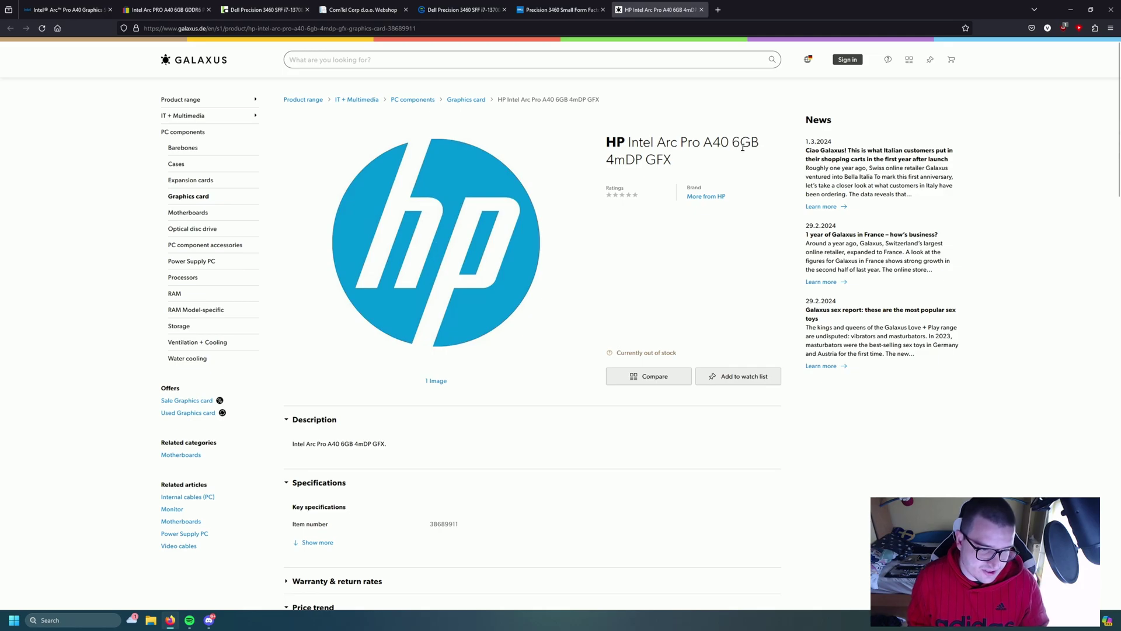
pyautogui.scroll(-2, 514, 259)
pyautogui.scroll(1, 486, 264)
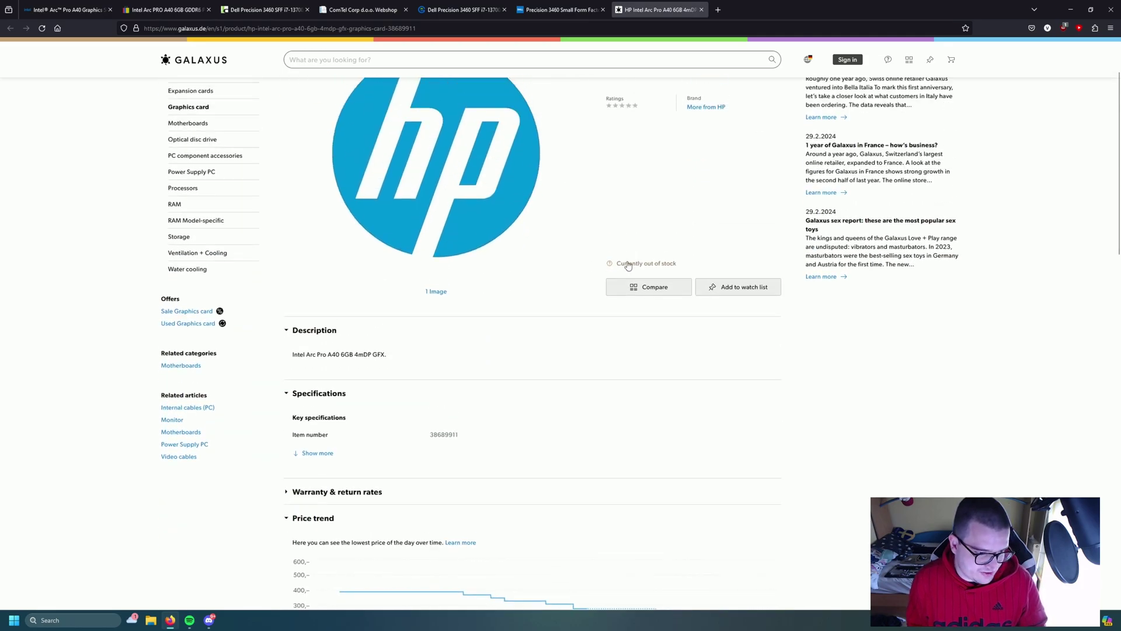
pyautogui.moveTo(676, 262); pyautogui.dragTo(616, 263)
pyautogui.scroll(-3, 628, 253)
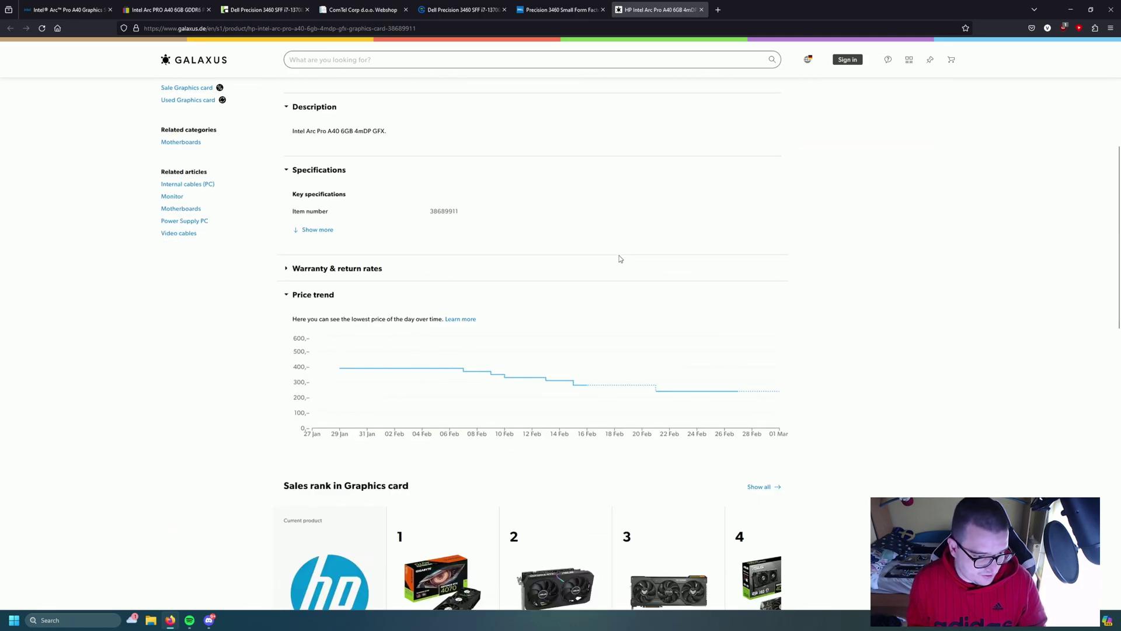